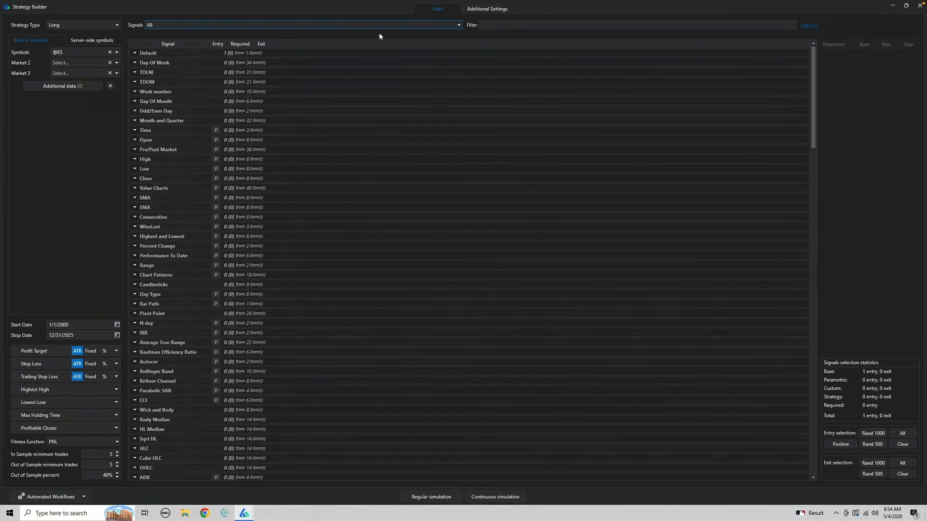
Step: Look through the full list of available signal categories
{"action": "scroll", "coordinate": [285, 305], "scroll_direction": "down", "scroll_amount": 7}
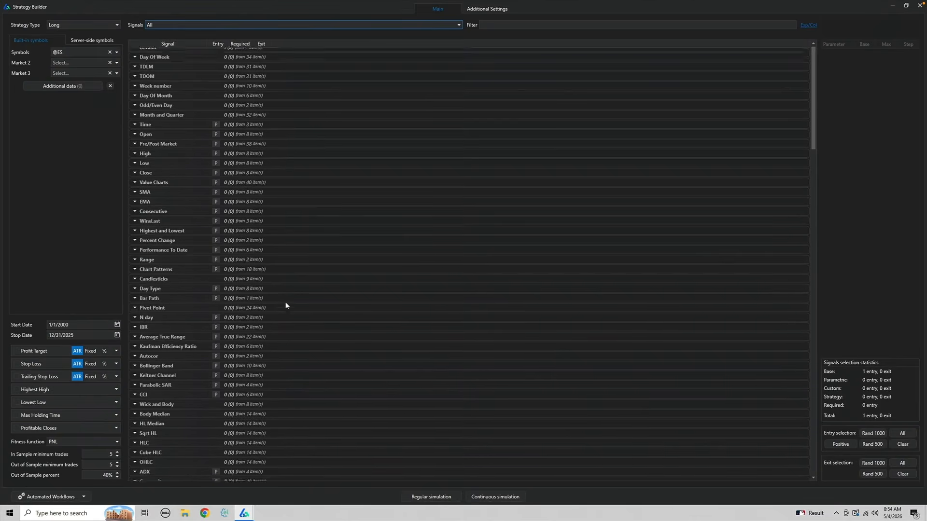
{"action": "scroll", "coordinate": [286, 305], "scroll_direction": "down", "scroll_amount": 5}
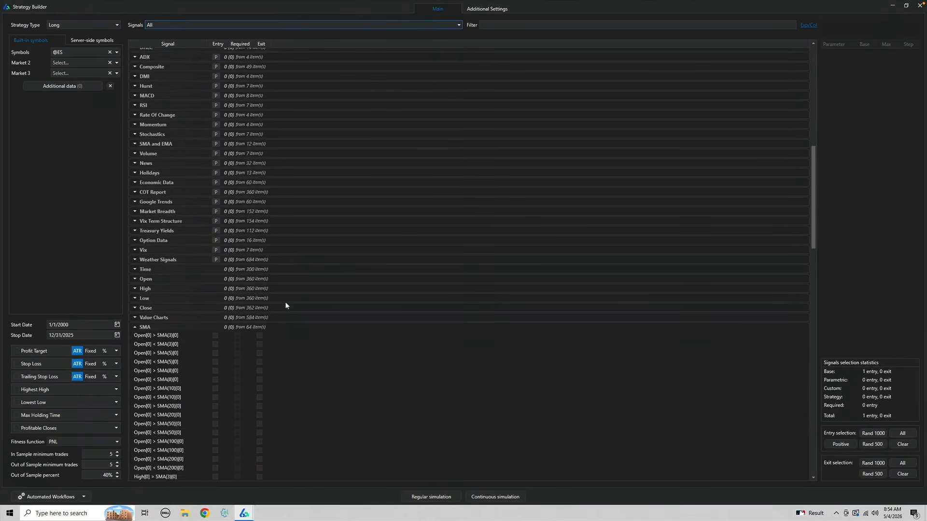
{"action": "scroll", "coordinate": [286, 305], "scroll_direction": "up", "scroll_amount": 13}
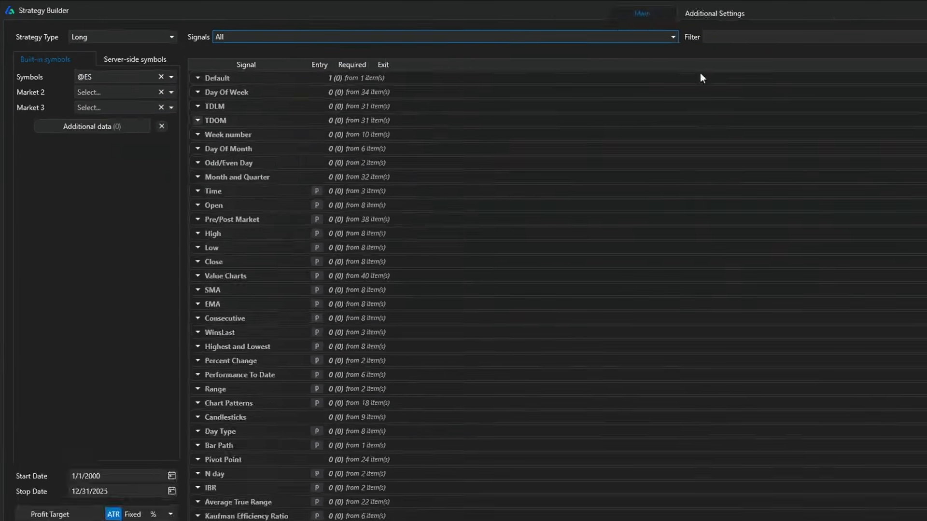
Step: Check the slippage and commission values in the additional settings, and return to the main strategy settings
{"action": "left_click", "coordinate": [488, 9]}
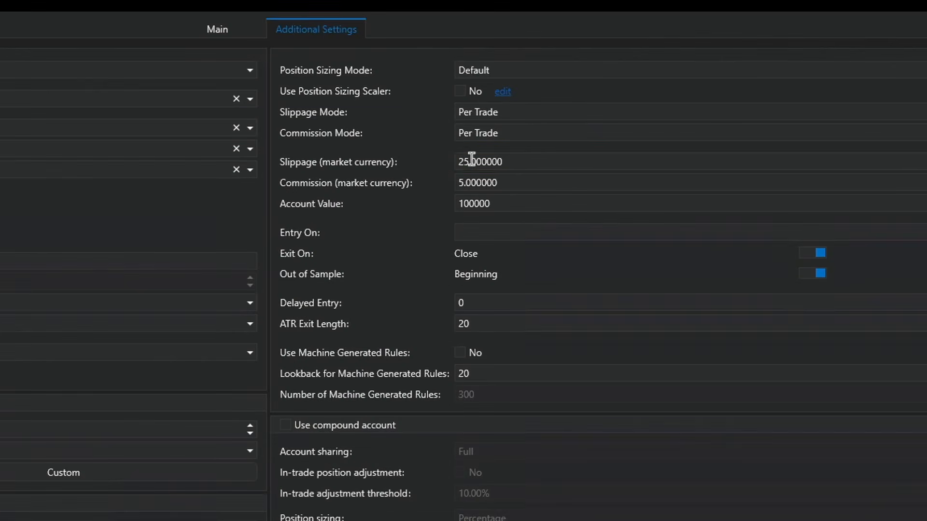
{"action": "left_click", "coordinate": [528, 159]}
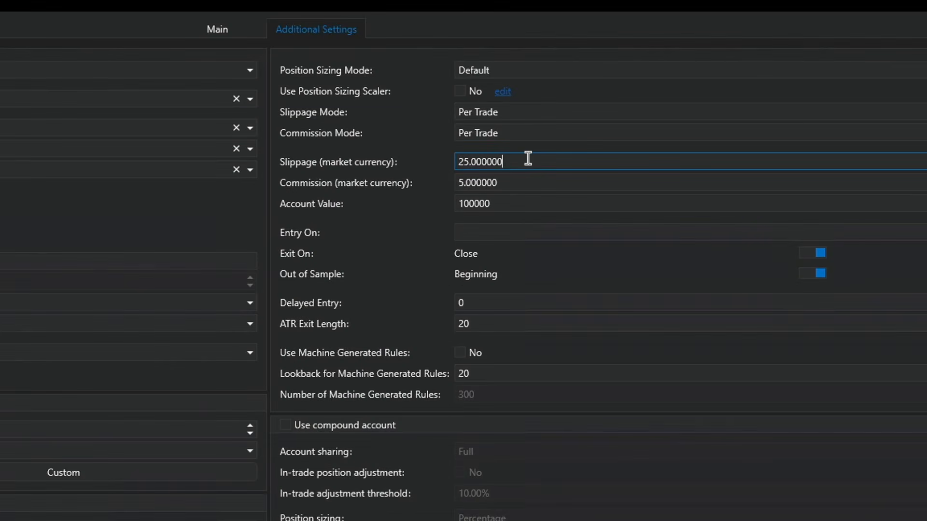
{"action": "left_click", "coordinate": [528, 183]}
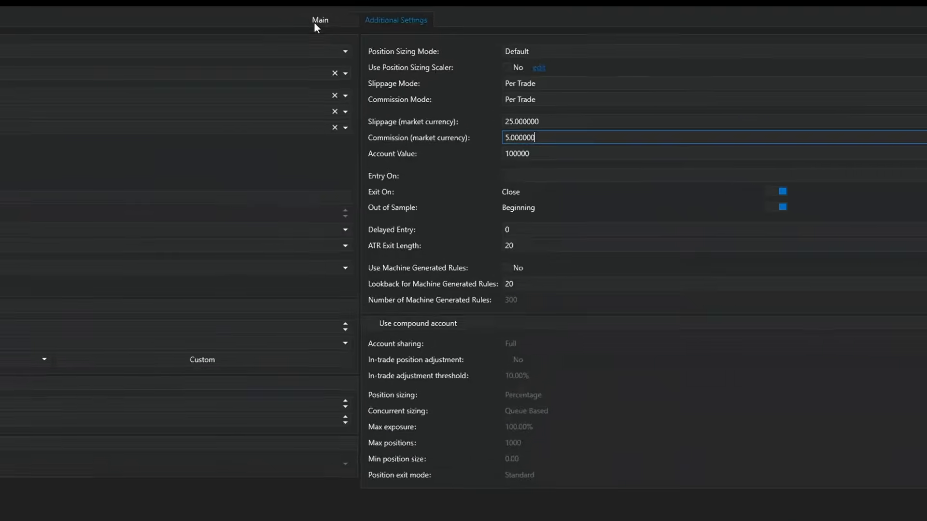
{"action": "left_click", "coordinate": [318, 22]}
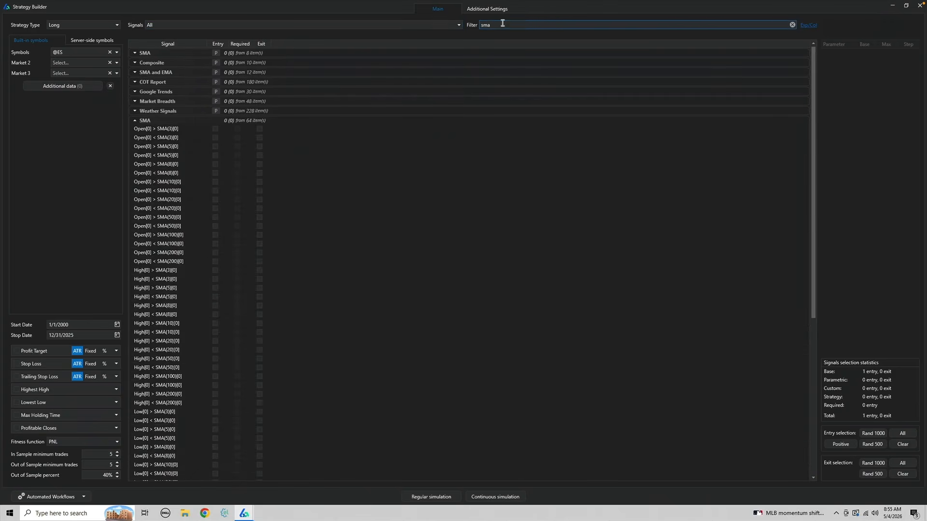
Step: Filter the signals for "sma" and select Close[0] > SMA(200)[0] as a required entry signal
{"action": "scroll", "coordinate": [159, 154], "scroll_direction": "down", "scroll_amount": 3}
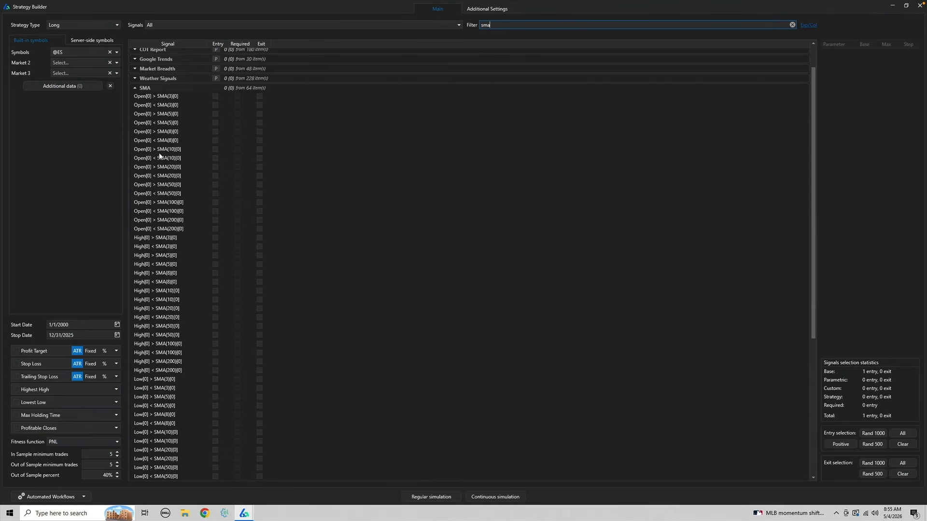
{"action": "scroll", "coordinate": [158, 152], "scroll_direction": "down", "scroll_amount": 15}
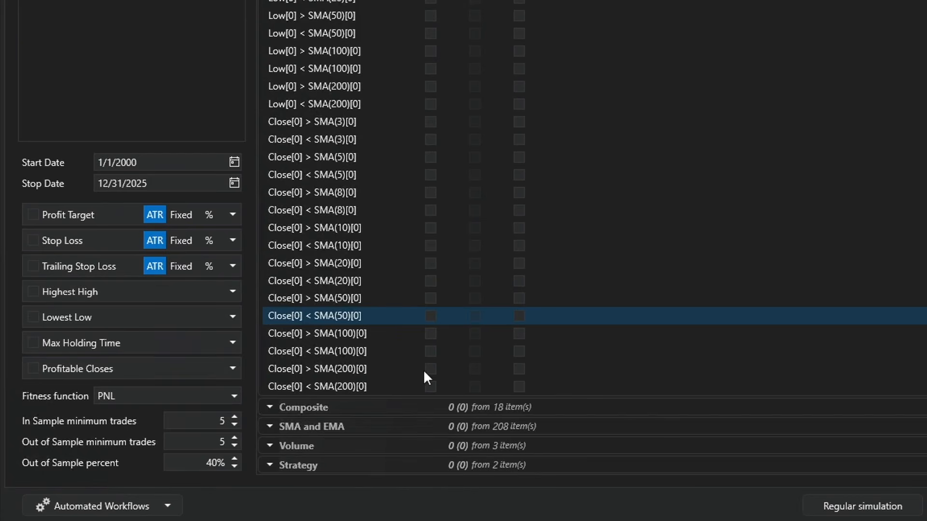
{"action": "left_click", "coordinate": [303, 371]}
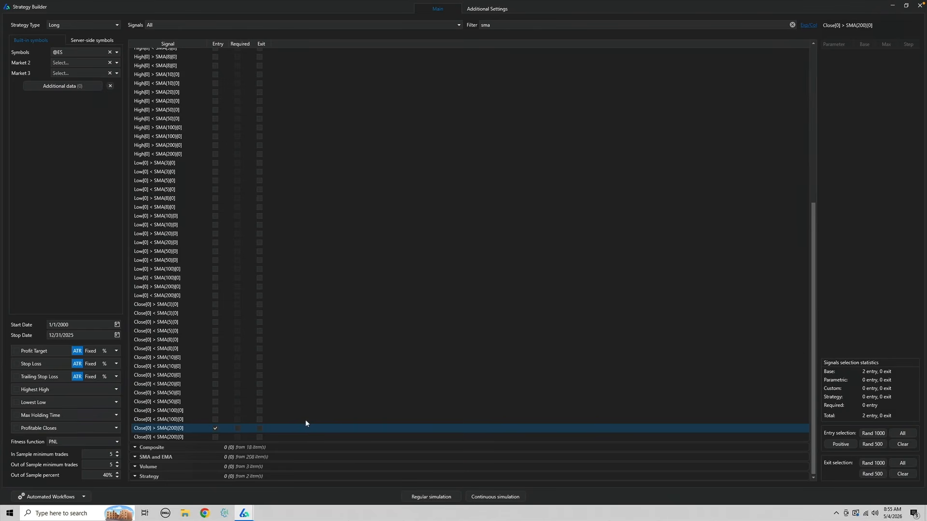
{"action": "left_click", "coordinate": [237, 429]}
Step: Filter for RSI, set RSI(2)[0] <= 20 as required entry and RSI(2)[0] >= 70 as exit, and list only the selected signals
{"action": "double_click", "coordinate": [508, 28]}
{"action": "type", "text": "RSI"}
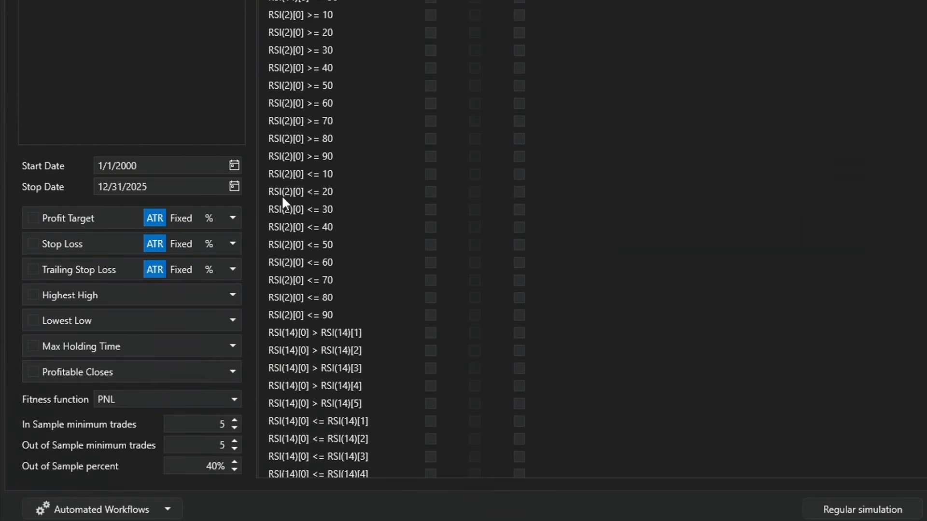
{"action": "left_click", "coordinate": [428, 195]}
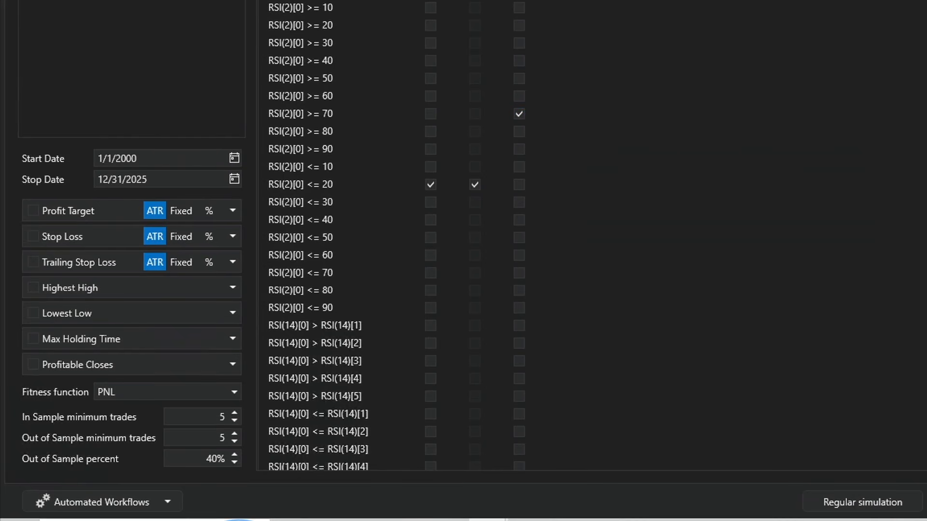
{"action": "left_click", "coordinate": [173, 25]}
{"action": "left_click", "coordinate": [173, 42]}
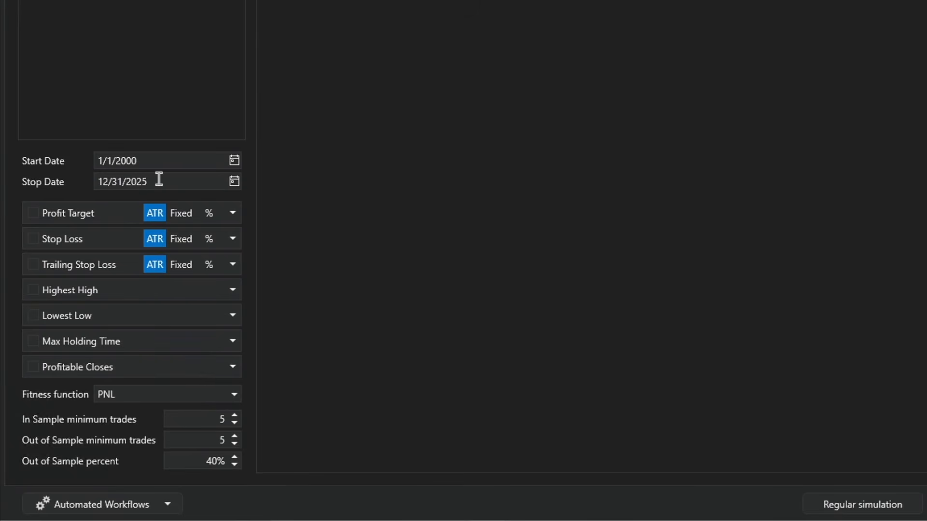
Step: Review the out-of-sample percentage and the in-sample and out-of-sample minimum trades, and run a regular simulation
{"action": "left_click", "coordinate": [200, 461]}
{"action": "left_click", "coordinate": [202, 420]}
{"action": "left_click", "coordinate": [203, 441]}
{"action": "left_click", "coordinate": [198, 419]}
{"action": "left_click", "coordinate": [197, 436]}
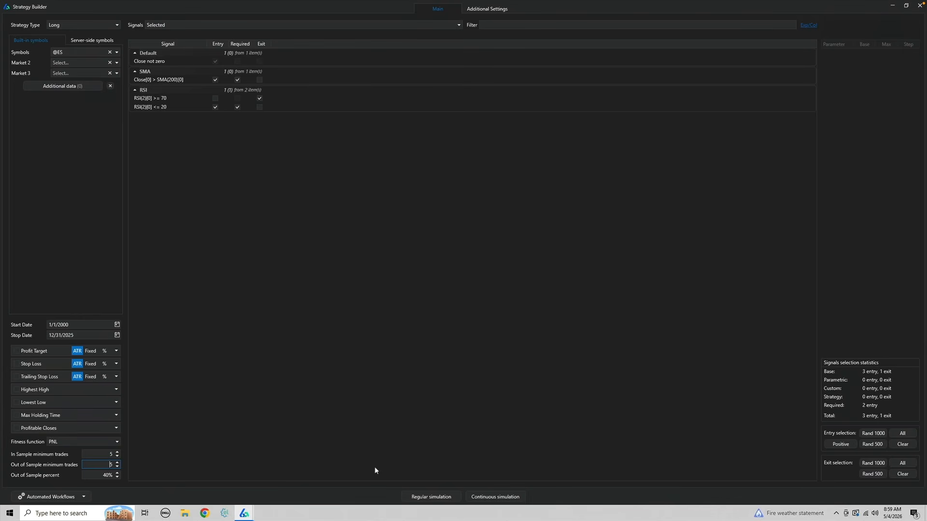
{"action": "left_click", "coordinate": [430, 496]}
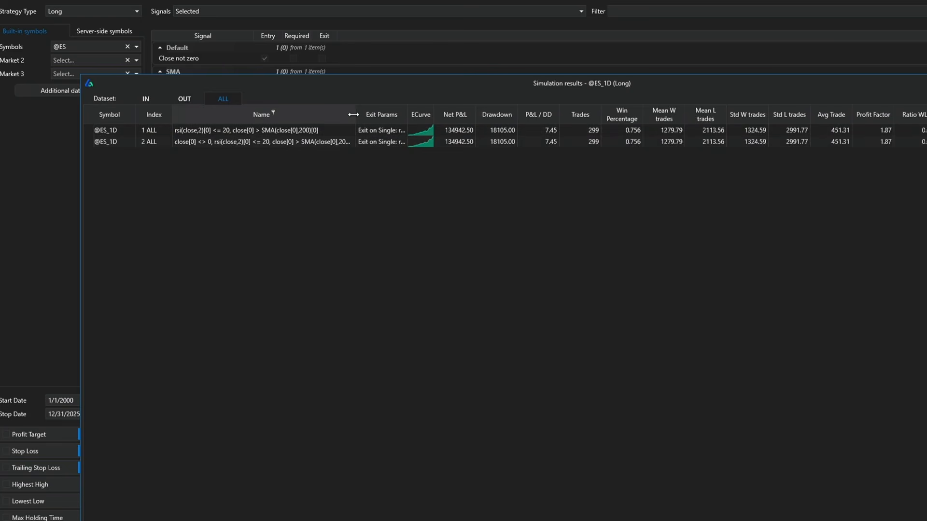
Step: Widen the Name column in the simulation results to show the full rules, and sort the strategies by name in descending order
{"action": "left_click_drag", "start_coordinate": [356, 114], "coordinate": [413, 112]}
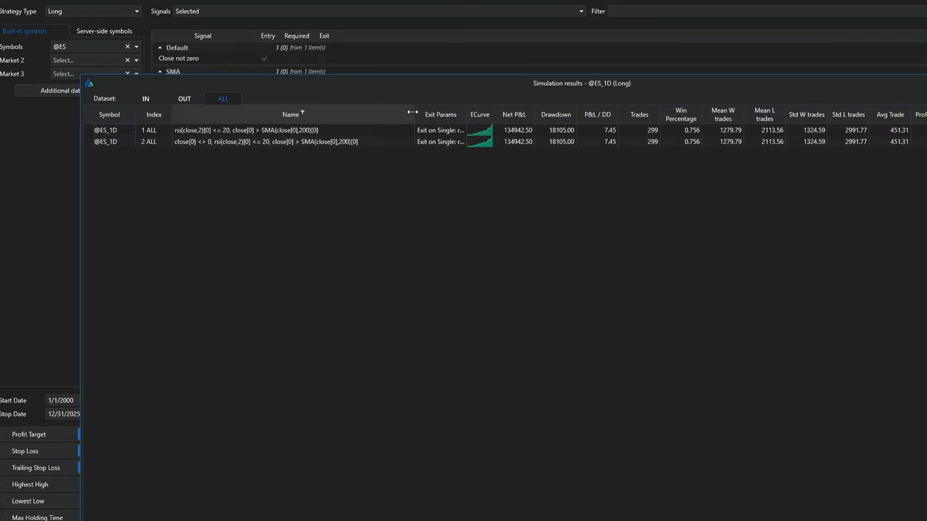
{"action": "left_click", "coordinate": [228, 141]}
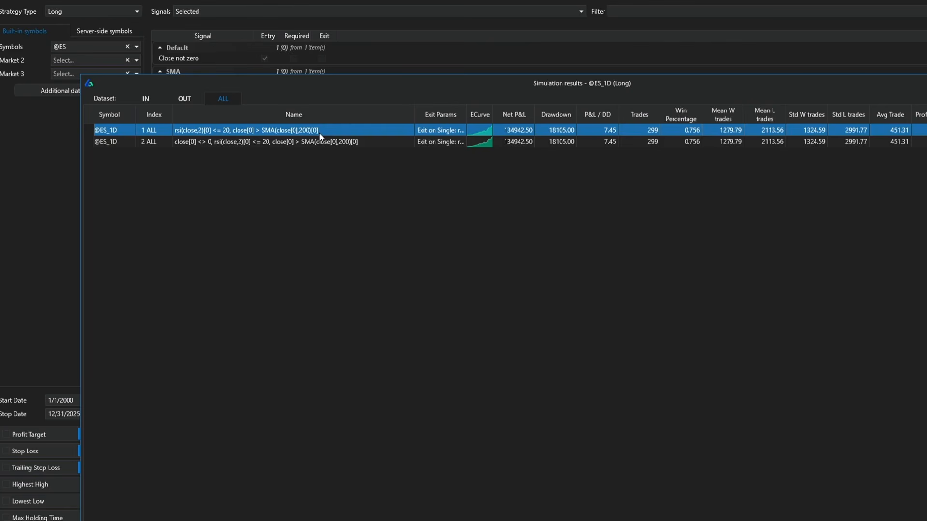
{"action": "left_click", "coordinate": [362, 130]}
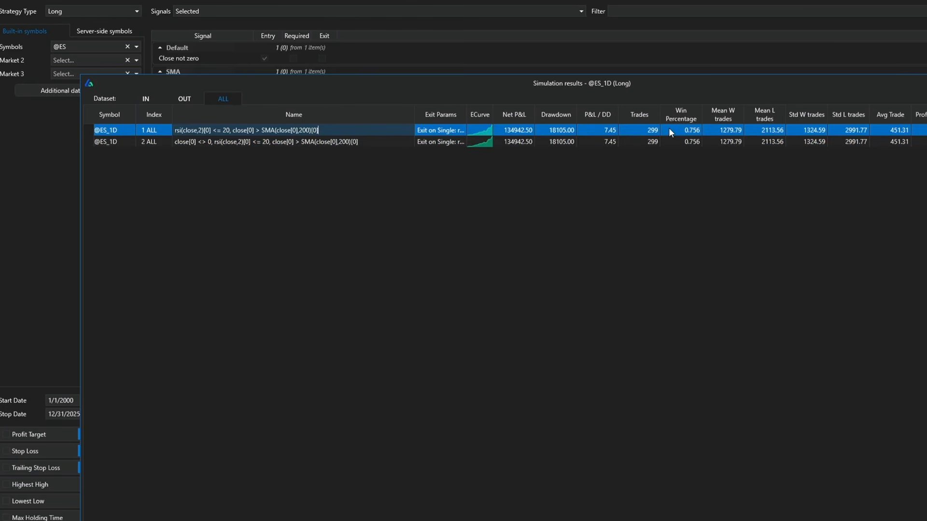
{"action": "scroll", "coordinate": [668, 127], "scroll_direction": "right", "scroll_amount": 1}
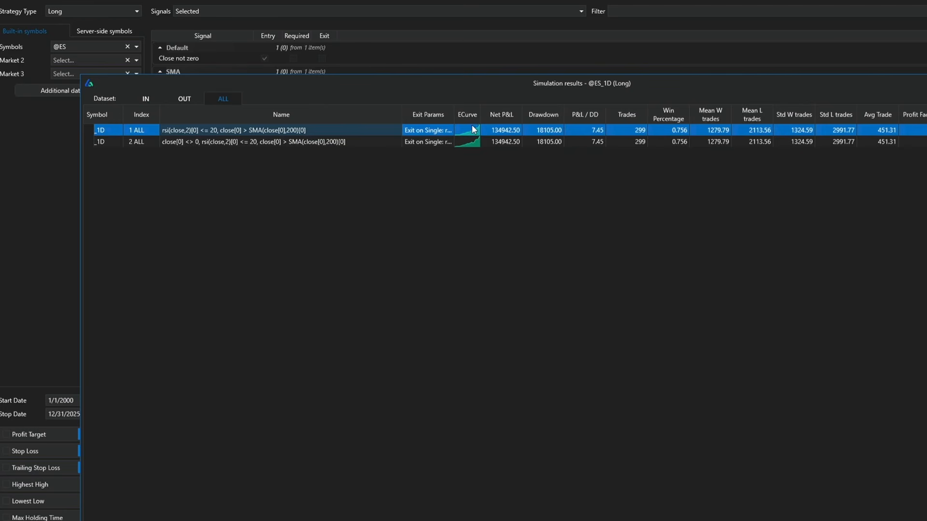
{"action": "left_click", "coordinate": [283, 116]}
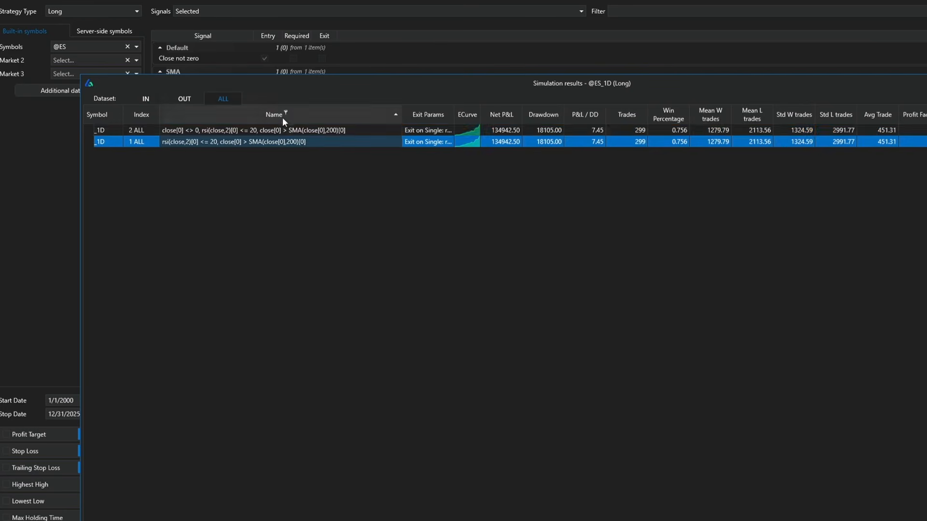
{"action": "left_click", "coordinate": [303, 142]}
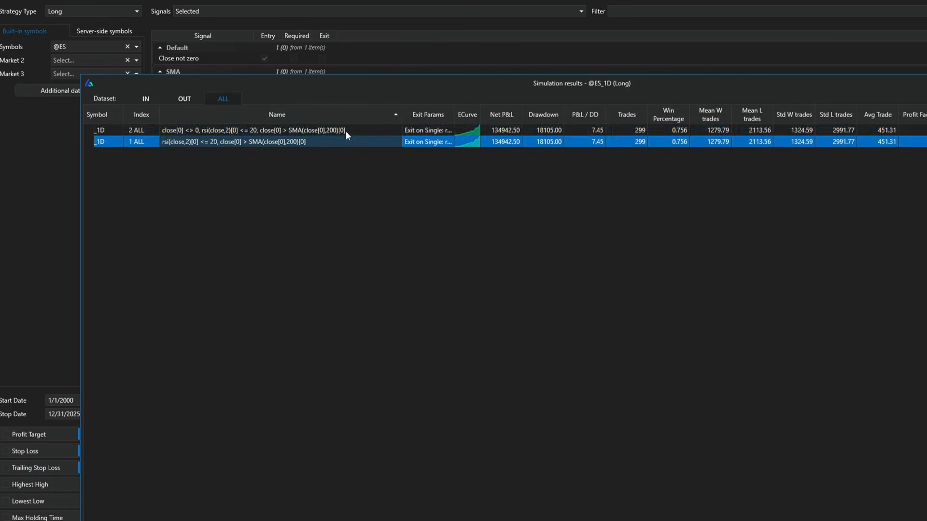
{"action": "left_click", "coordinate": [354, 114]}
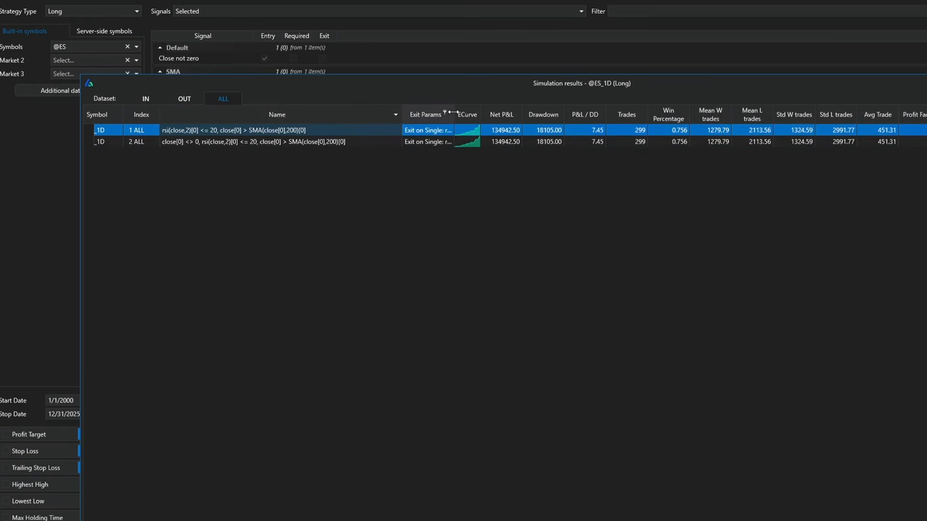
Step: Widen the Exit Params column in the results so the full exit rule is readable
{"action": "left_click_drag", "start_coordinate": [455, 114], "coordinate": [540, 113]}
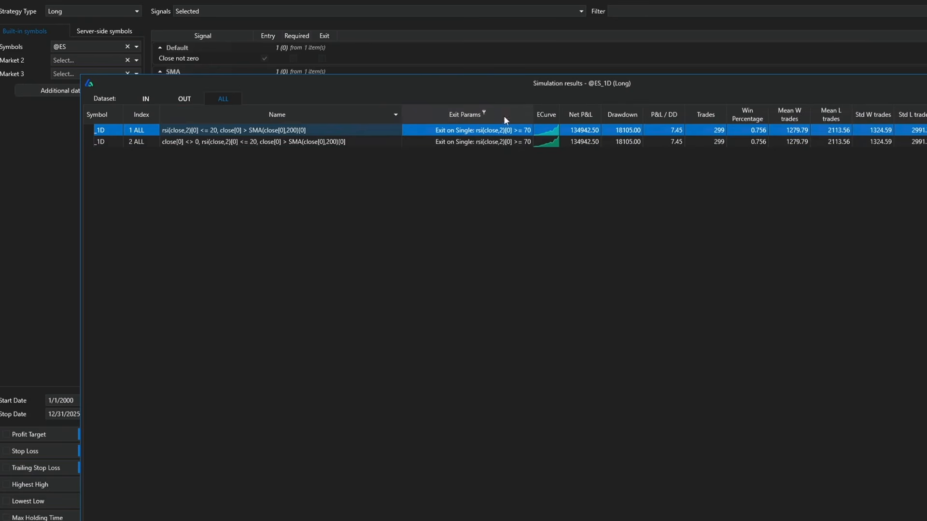
{"action": "left_click", "coordinate": [506, 142], "text": "shift"}
{"action": "left_click", "coordinate": [505, 140], "text": "ctrl"}
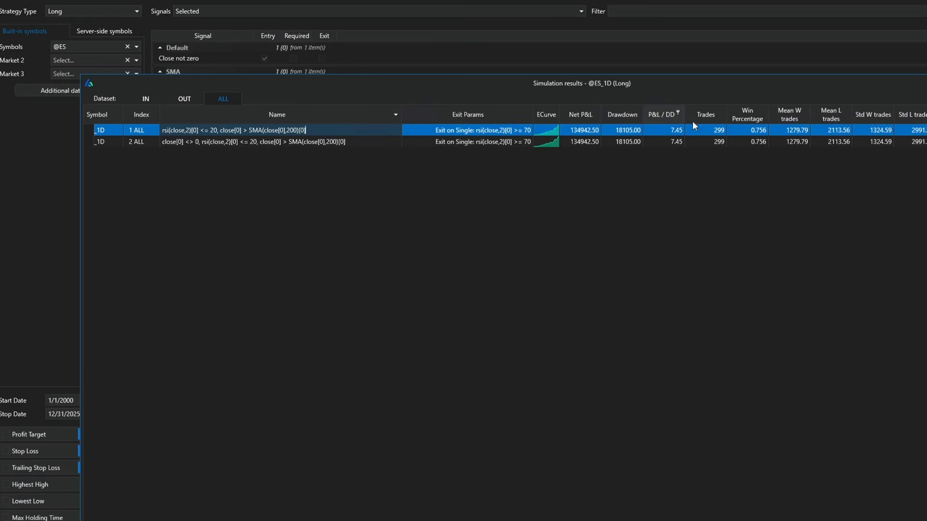
Step: Review the remaining performance columns and examine the equity curve of the first strategy
{"action": "scroll", "coordinate": [755, 126], "scroll_direction": "right", "scroll_amount": 5}
{"action": "scroll", "coordinate": [752, 121], "scroll_direction": "left", "scroll_amount": 5}
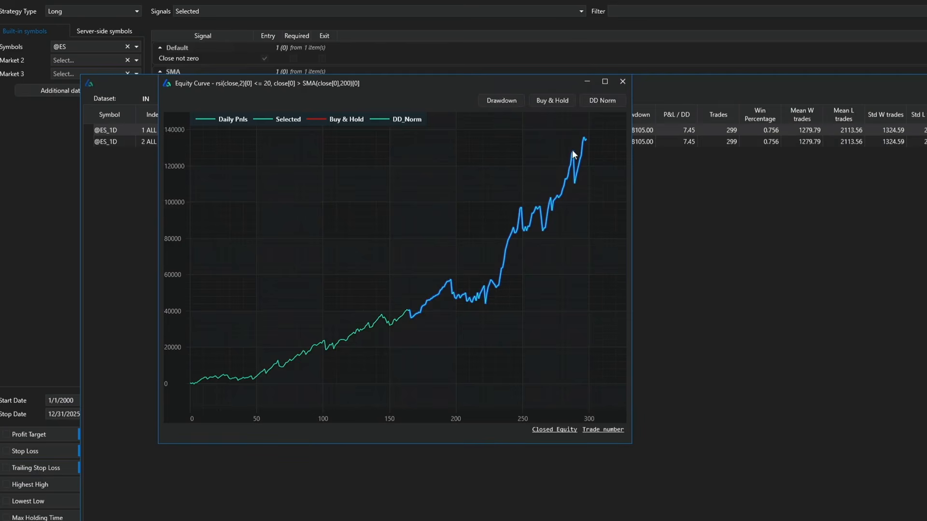
{"action": "left_click", "coordinate": [622, 81]}
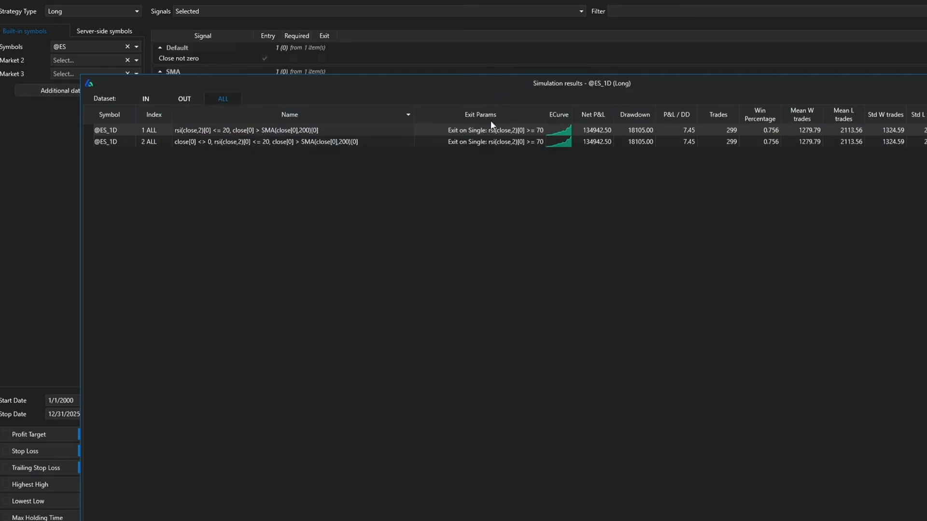
Step: View the charts of the last 15 trades for the first strategy, and close them
{"action": "right_click", "coordinate": [454, 131]}
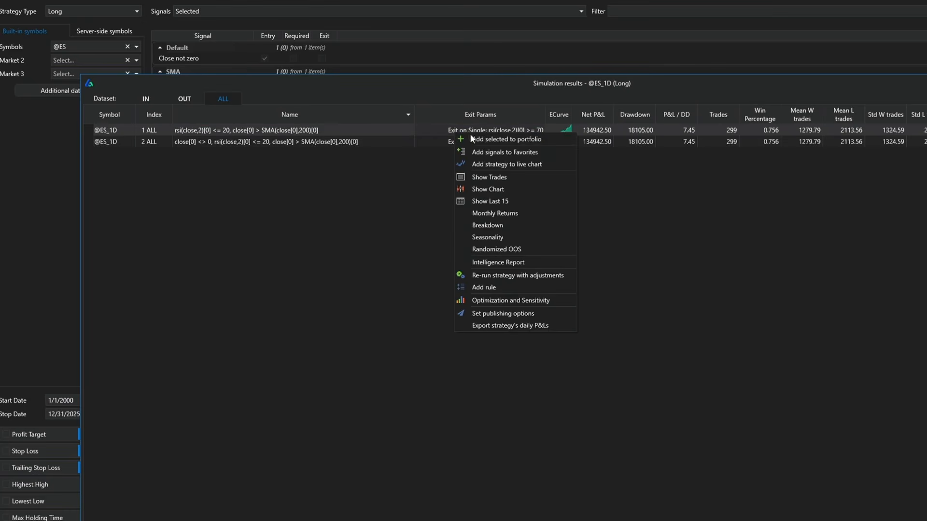
{"action": "left_click", "coordinate": [498, 201]}
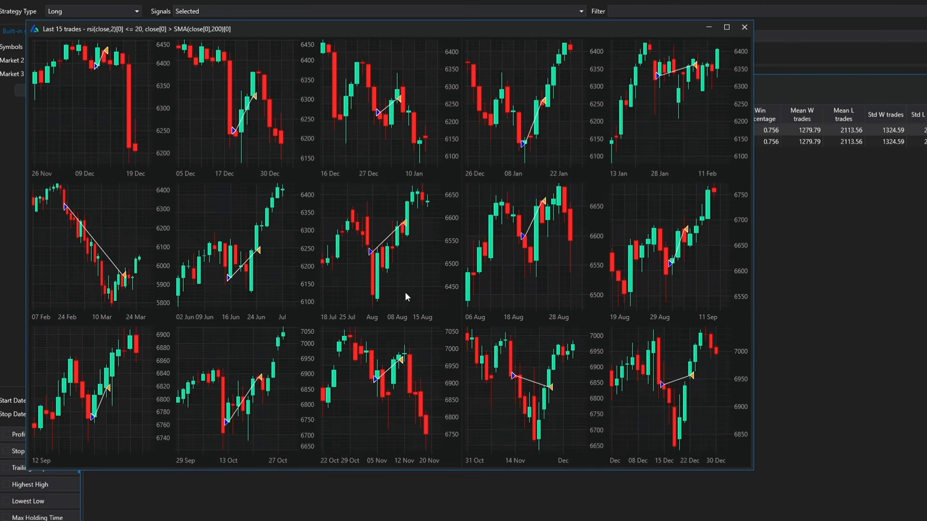
{"action": "left_click", "coordinate": [744, 27]}
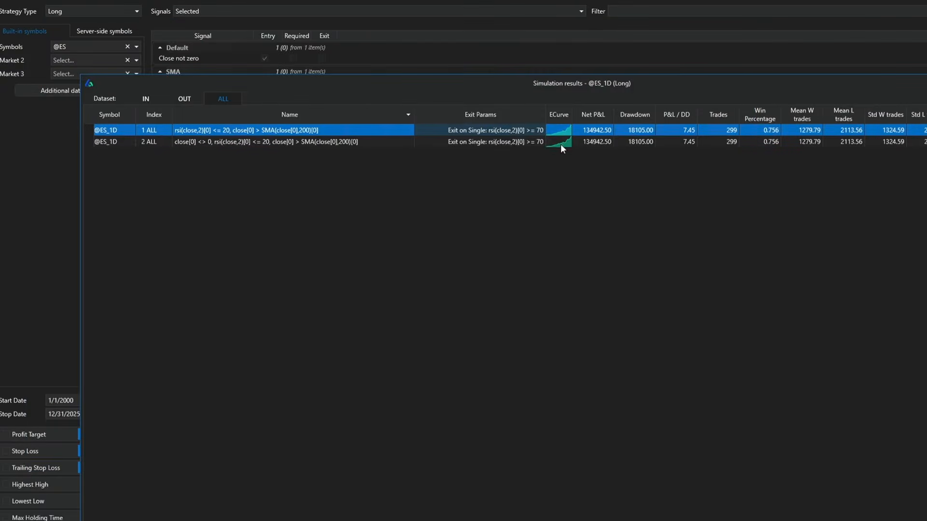
Step: View the full trade list of the first strategy, and close it
{"action": "right_click", "coordinate": [519, 128]}
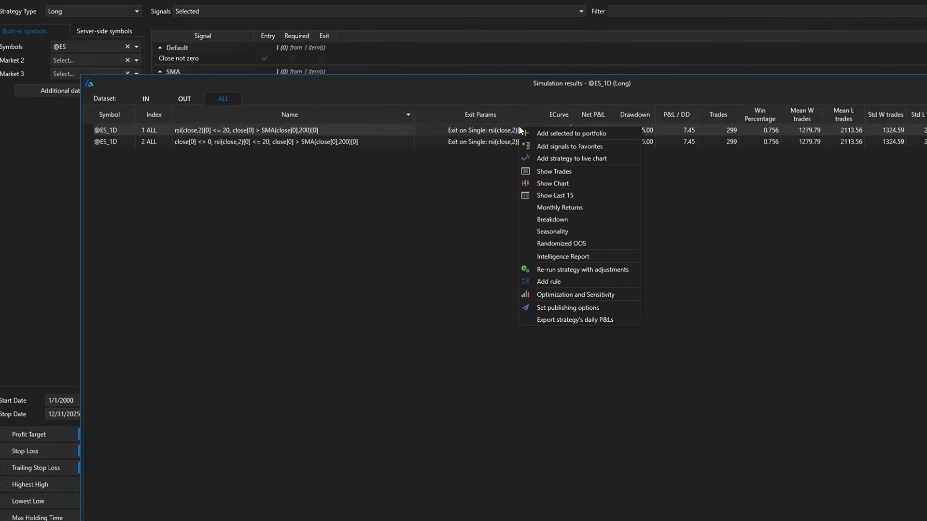
{"action": "left_click", "coordinate": [570, 175]}
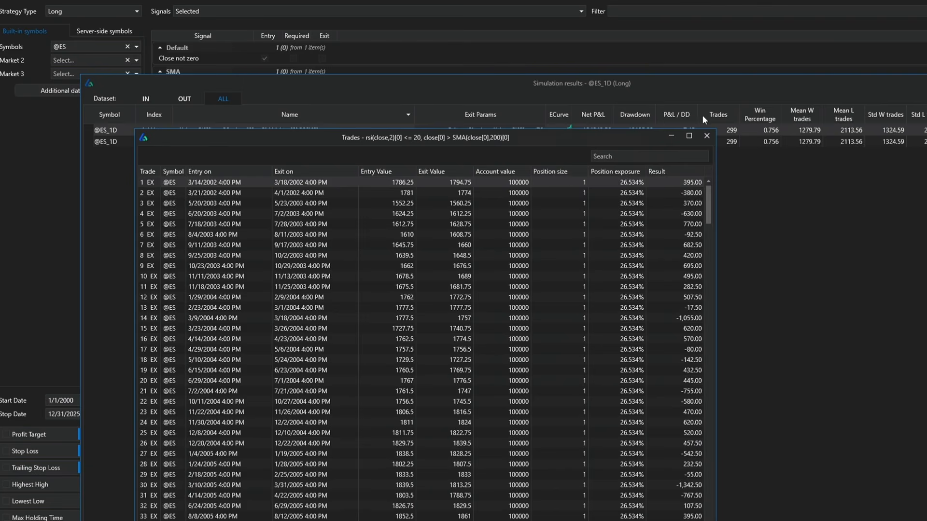
{"action": "left_click", "coordinate": [706, 135]}
Step: Examine the first strategy's trades on the price chart, enlarging the period from about 2014 to 2022, and close the chart
{"action": "right_click", "coordinate": [538, 130]}
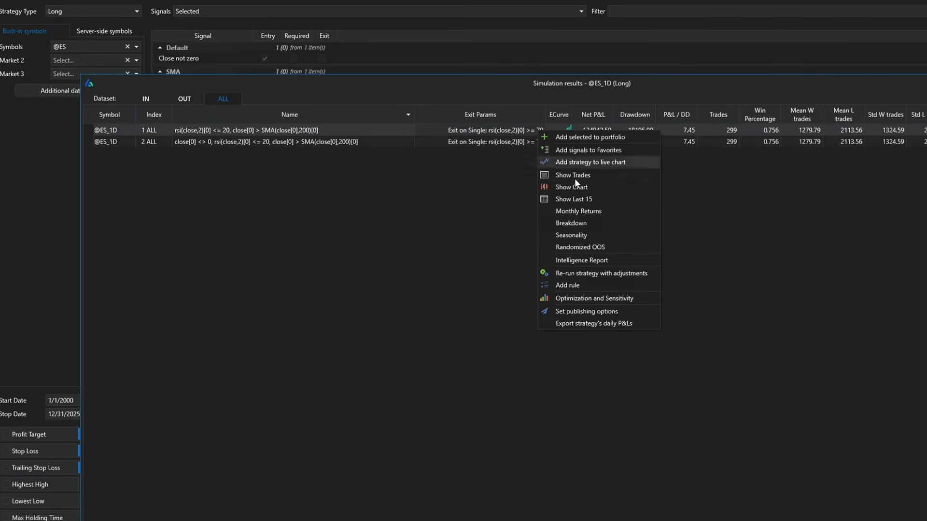
{"action": "left_click", "coordinate": [586, 187]}
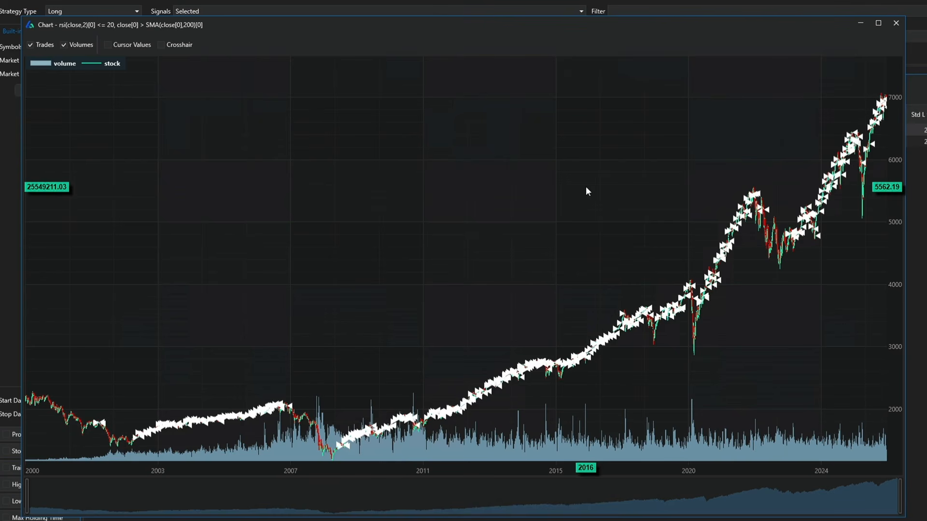
{"action": "left_click_drag", "start_coordinate": [530, 275], "coordinate": [771, 384]}
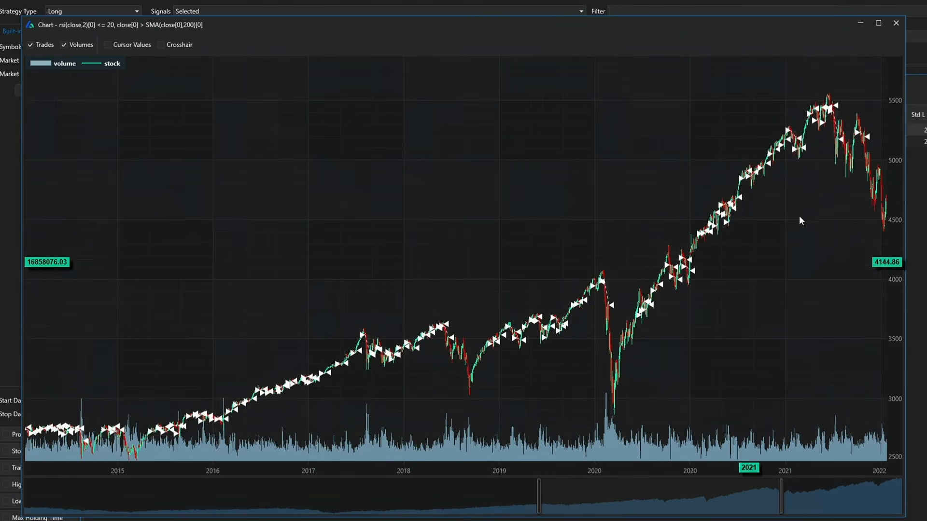
{"action": "left_click", "coordinate": [894, 24]}
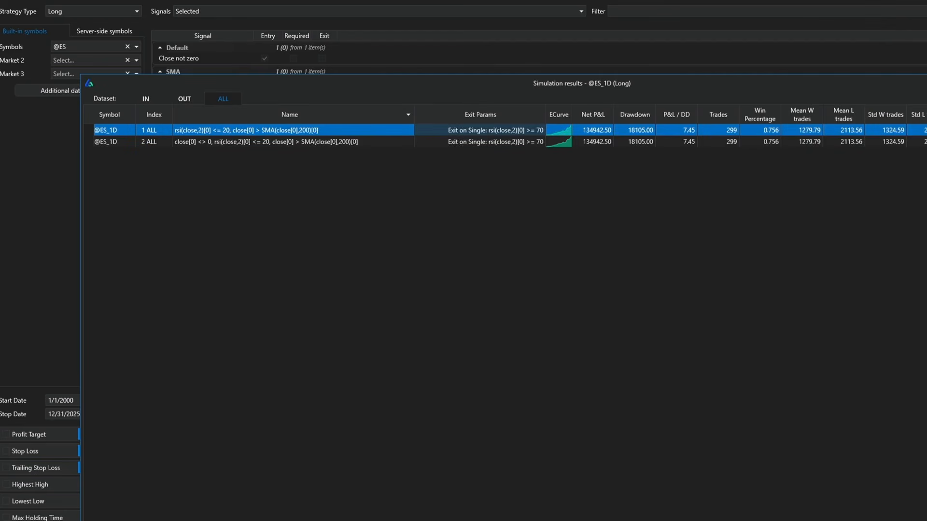
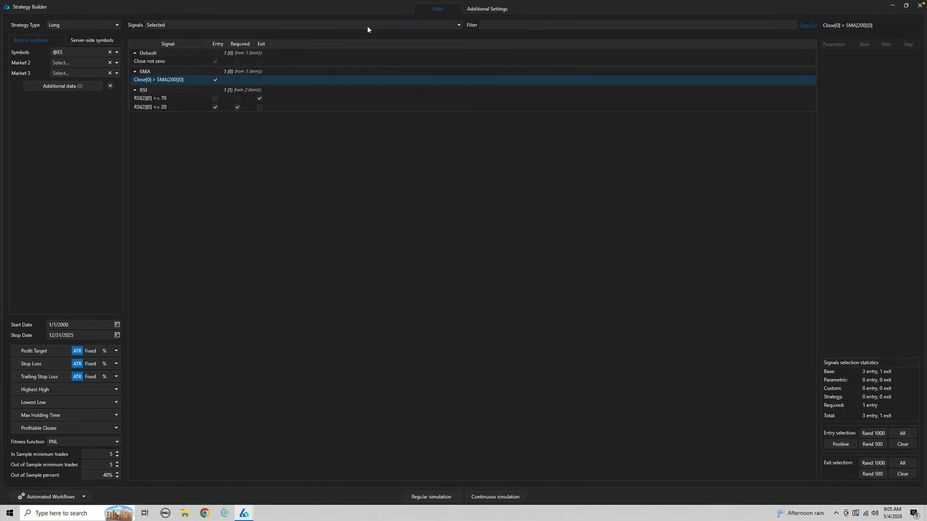
Step: Show the Legacy signals and collapse the SMA and RSI groups in the signal list
{"action": "left_click", "coordinate": [335, 25]}
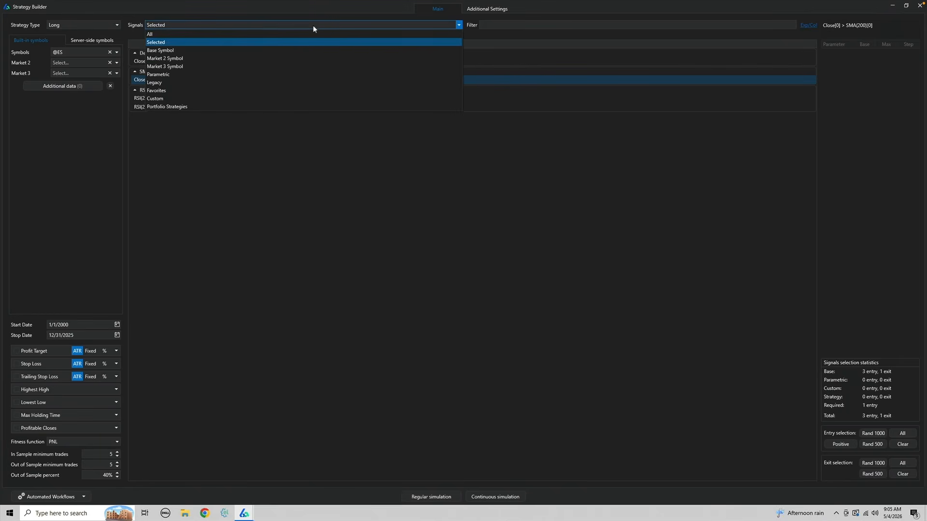
{"action": "left_click", "coordinate": [190, 83]}
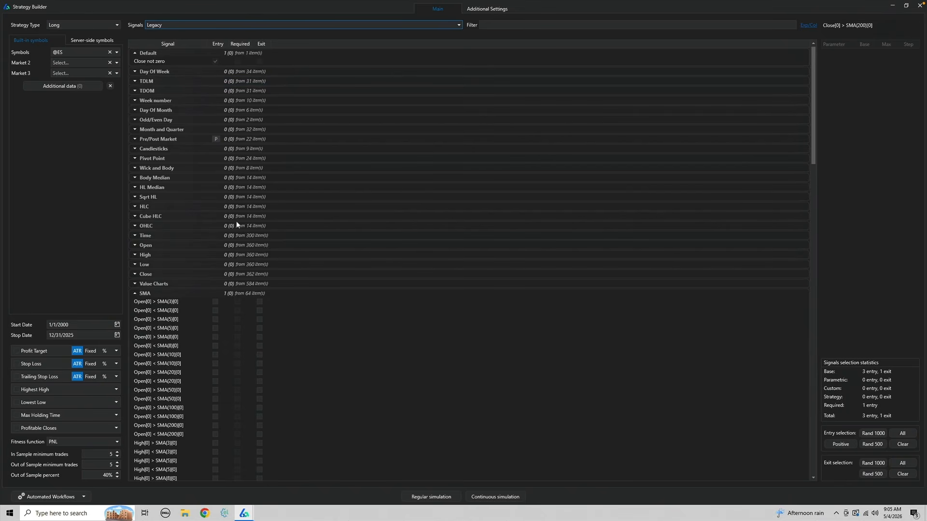
{"action": "scroll", "coordinate": [236, 221], "scroll_direction": "down", "scroll_amount": 1}
{"action": "scroll", "coordinate": [236, 221], "scroll_direction": "down", "scroll_amount": 1}
{"action": "left_click", "coordinate": [135, 219]}
{"action": "scroll", "coordinate": [218, 253], "scroll_direction": "down", "scroll_amount": 1}
{"action": "scroll", "coordinate": [218, 253], "scroll_direction": "down", "scroll_amount": 10}
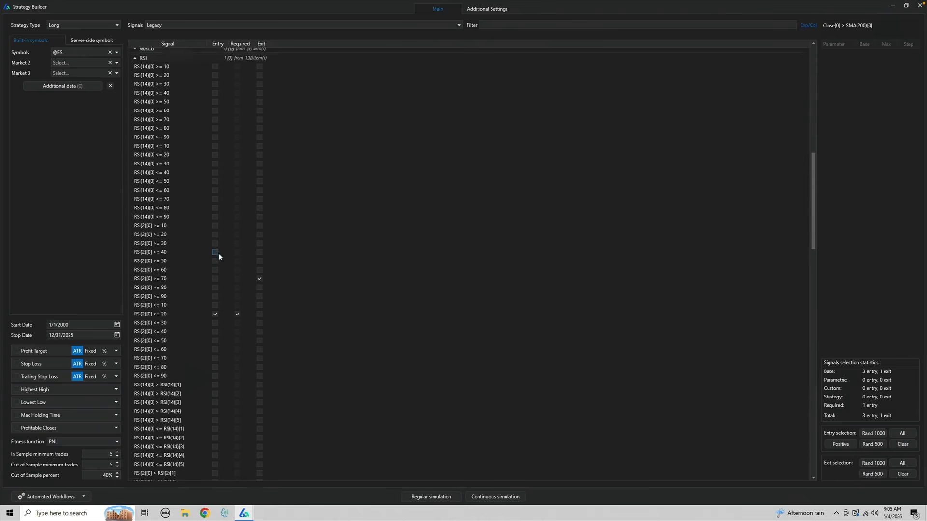
{"action": "scroll", "coordinate": [214, 247], "scroll_direction": "up", "scroll_amount": 5}
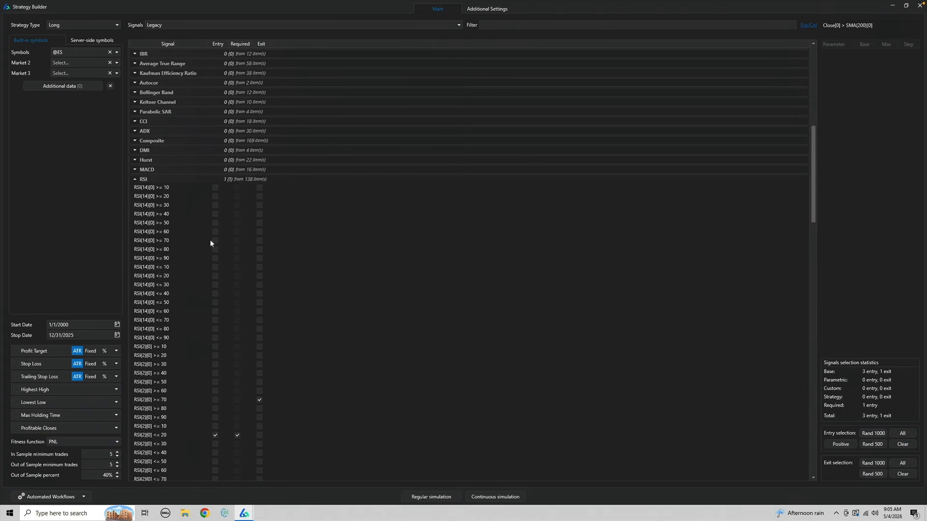
{"action": "left_click", "coordinate": [135, 179]}
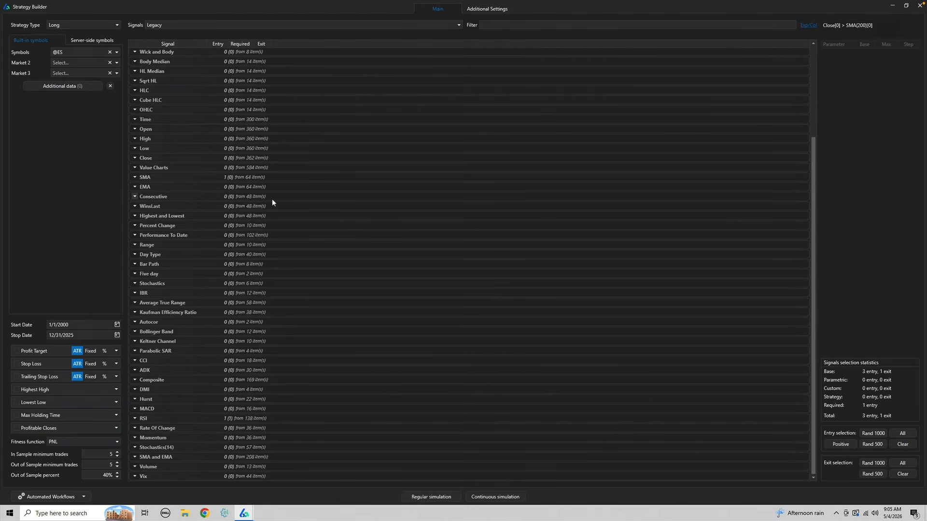
{"action": "scroll", "coordinate": [193, 408], "scroll_direction": "up", "scroll_amount": 4}
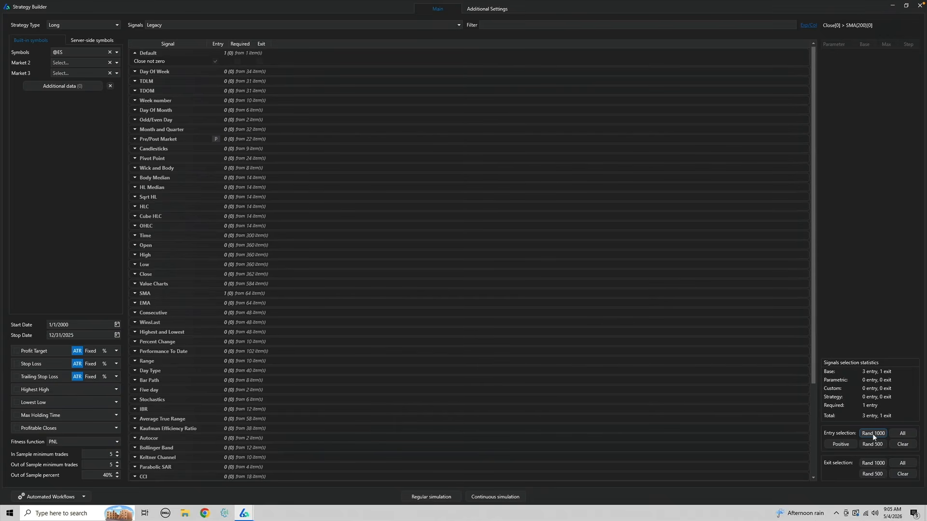
Step: Select all Legacy signals as entry signals and inspect the rules in the Week number, Pivot Point and HLC groups
{"action": "left_click", "coordinate": [903, 433]}
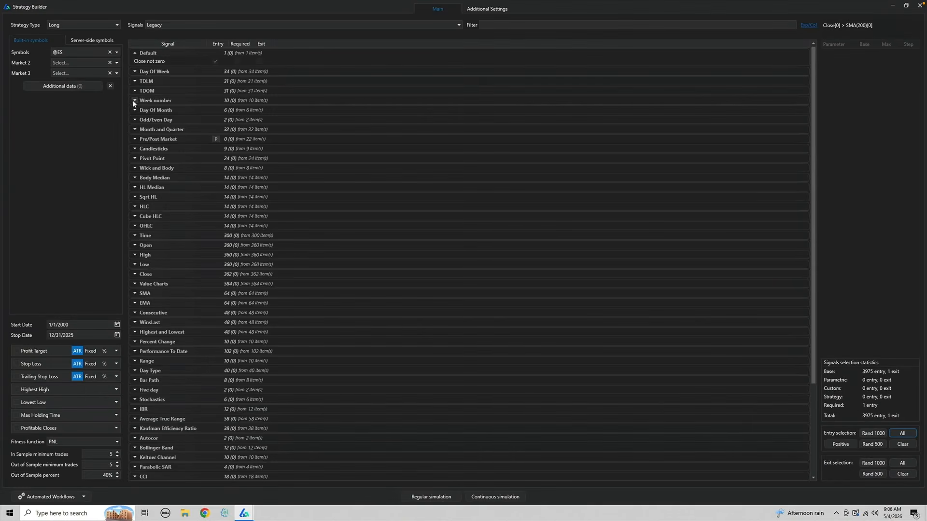
{"action": "left_click", "coordinate": [135, 100]}
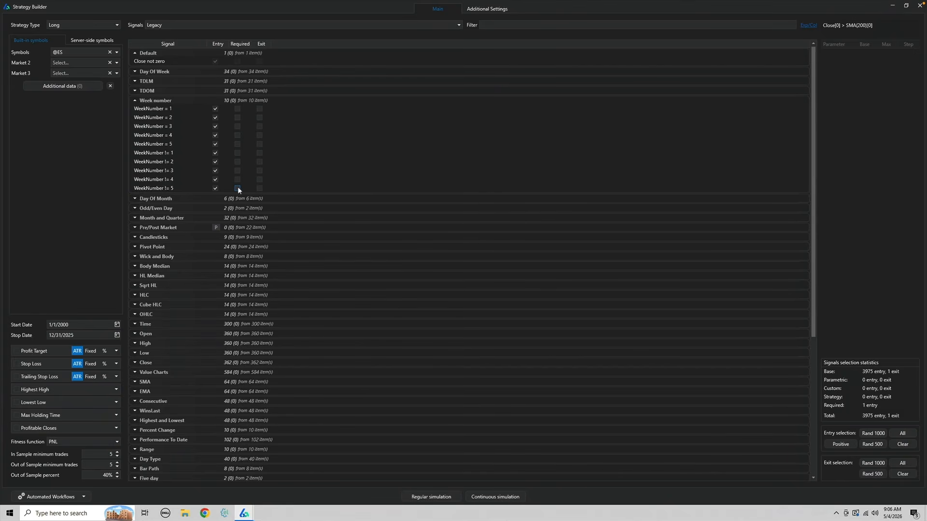
{"action": "left_click", "coordinate": [133, 246]}
{"action": "scroll", "coordinate": [173, 323], "scroll_direction": "down", "scroll_amount": 2}
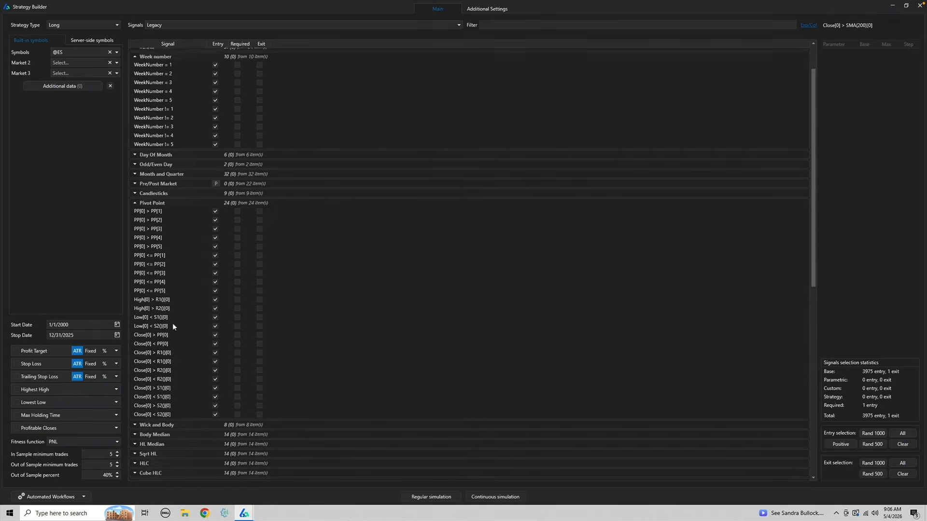
{"action": "left_click", "coordinate": [135, 461]}
{"action": "scroll", "coordinate": [181, 438], "scroll_direction": "down", "scroll_amount": 5}
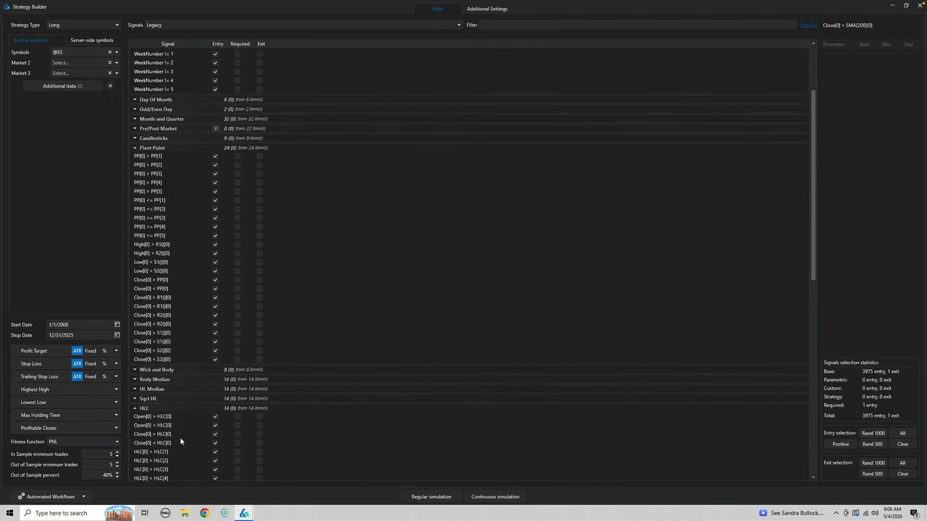
{"action": "scroll", "coordinate": [181, 438], "scroll_direction": "down", "scroll_amount": 1}
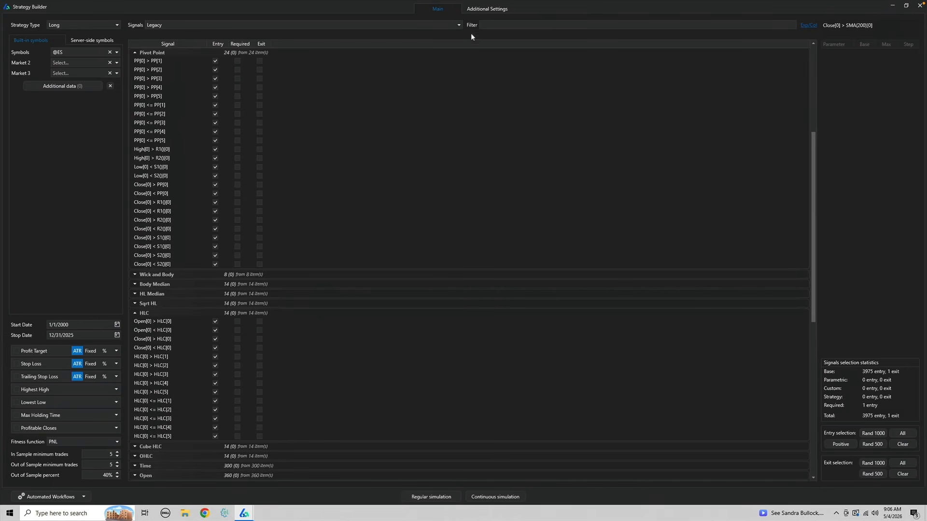
Step: Set the maximum rules per strategy to 2 and run a regular simulation
{"action": "left_click", "coordinate": [485, 10]}
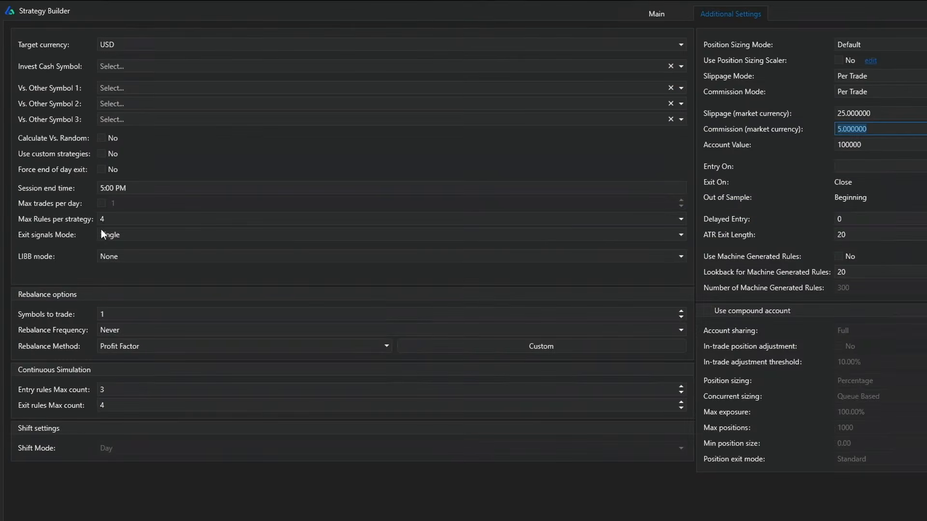
{"action": "left_click", "coordinate": [112, 220]}
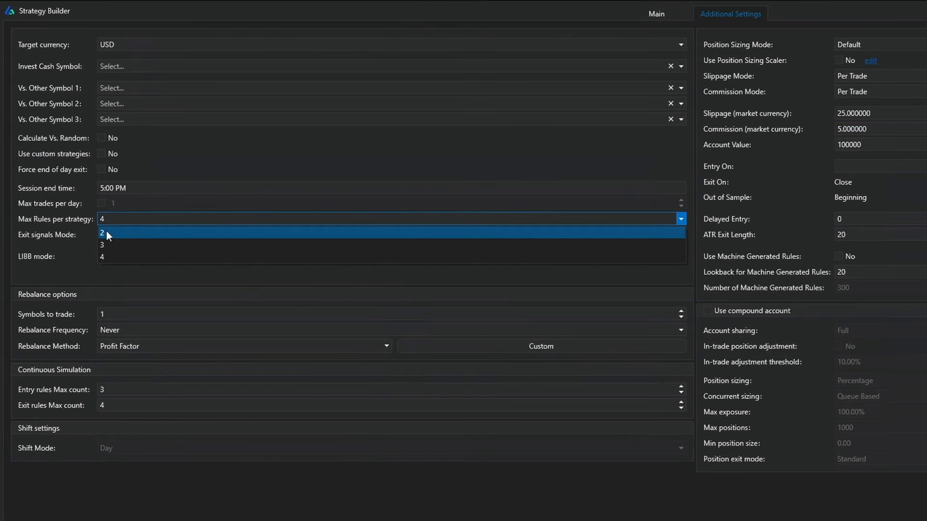
{"action": "left_click", "coordinate": [106, 234]}
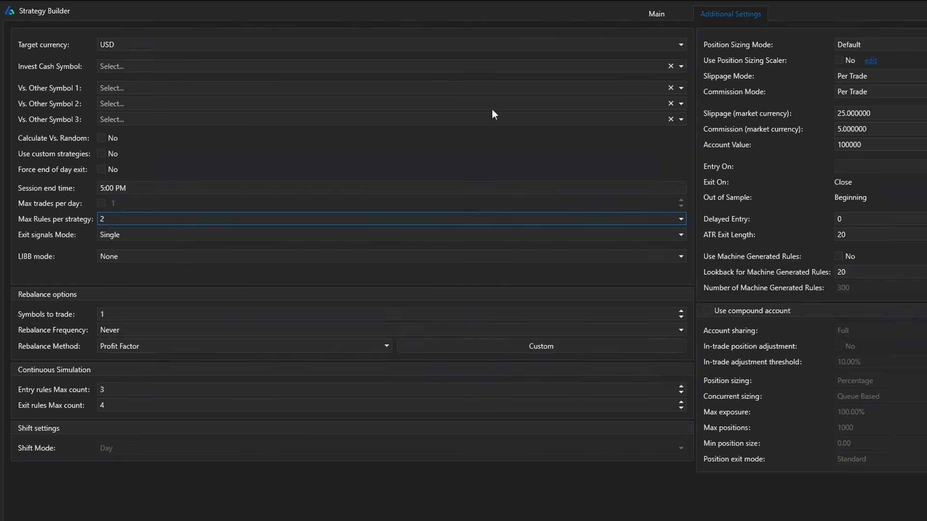
{"action": "left_click", "coordinate": [659, 14]}
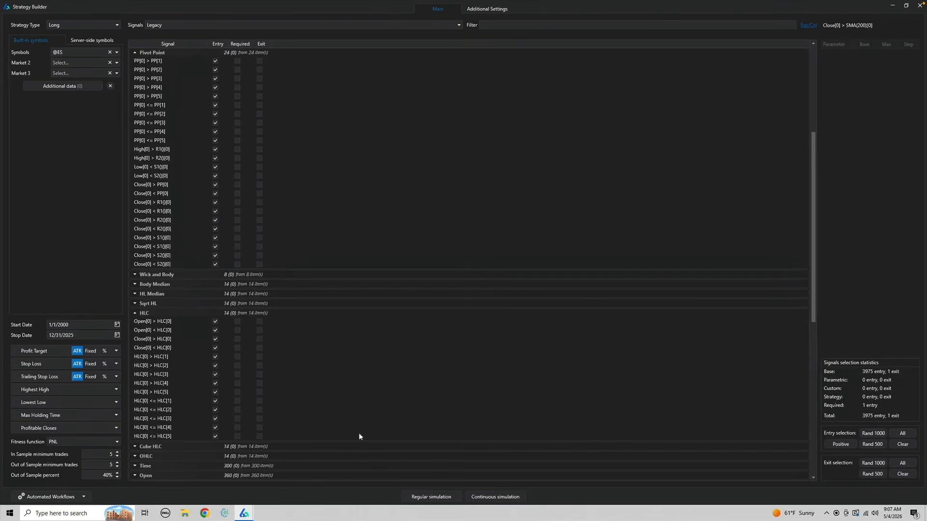
{"action": "left_click", "coordinate": [424, 498]}
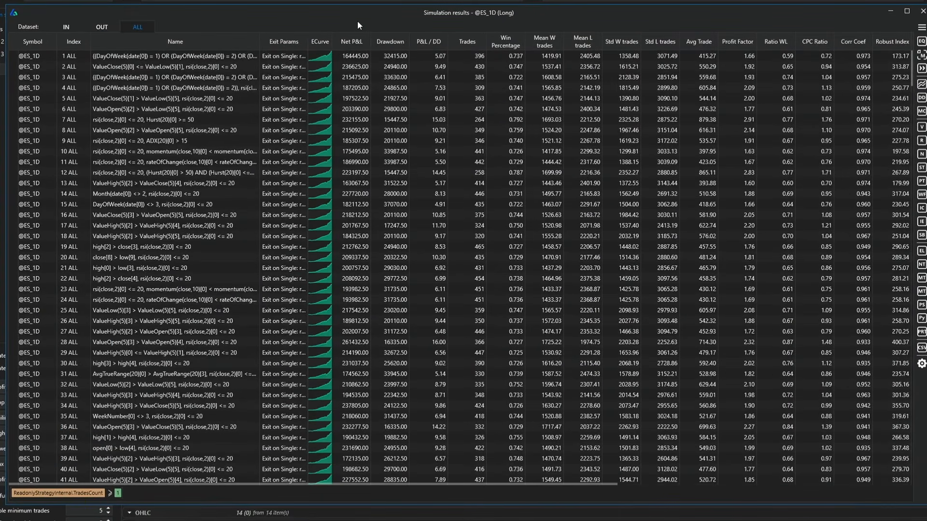
Step: Widen the Exit Params and Name columns of the simulation results so the full rules are readable
{"action": "left_click_drag", "start_coordinate": [367, 17], "coordinate": [363, 15]}
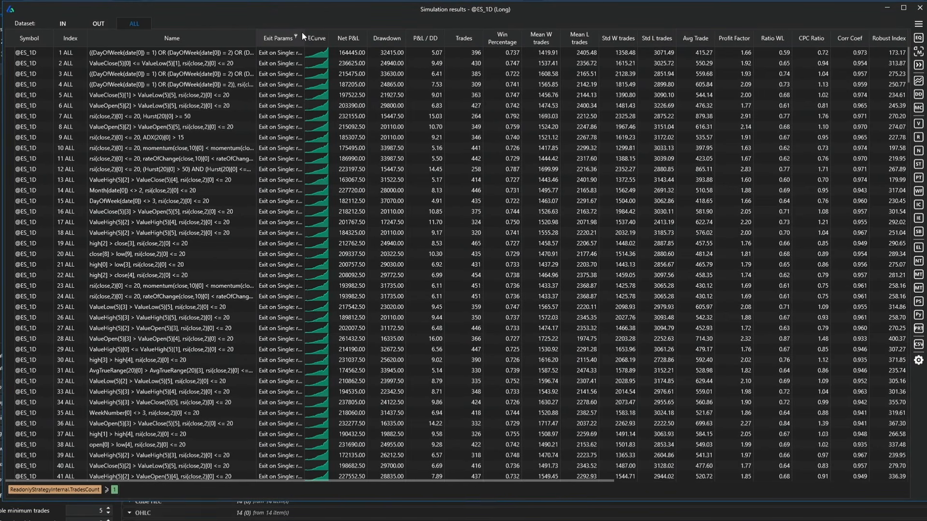
{"action": "left_click_drag", "start_coordinate": [304, 34], "coordinate": [362, 34]}
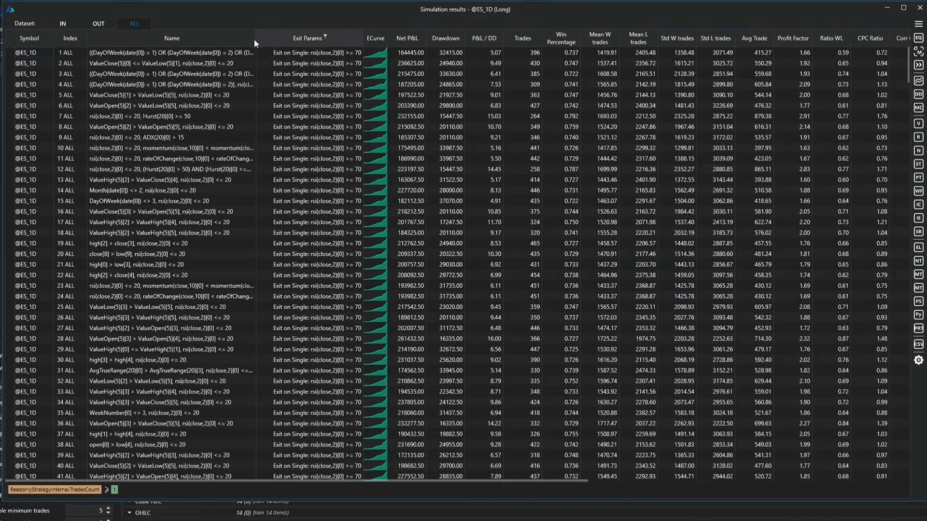
{"action": "left_click_drag", "start_coordinate": [267, 39], "coordinate": [398, 39]}
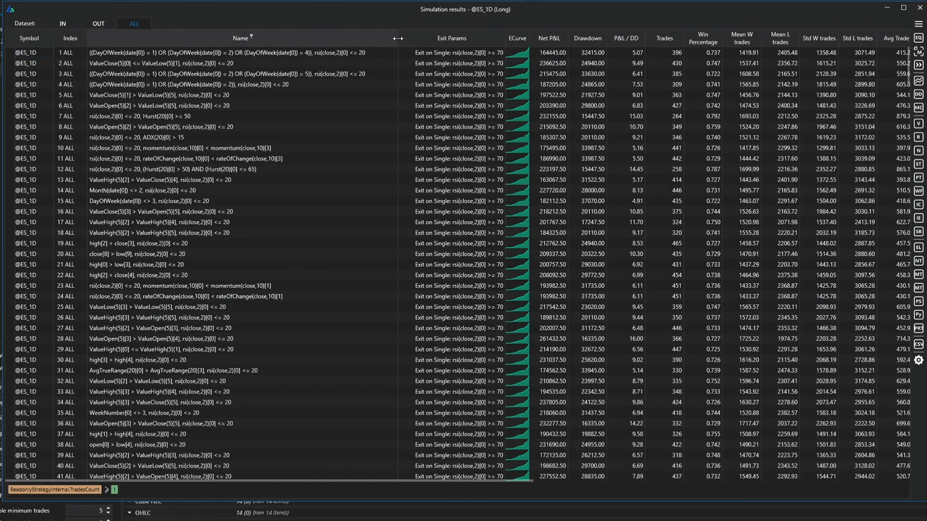
Step: Examine the entry rules of the first seven strategies in the simulation results
{"action": "left_click", "coordinate": [320, 53]}
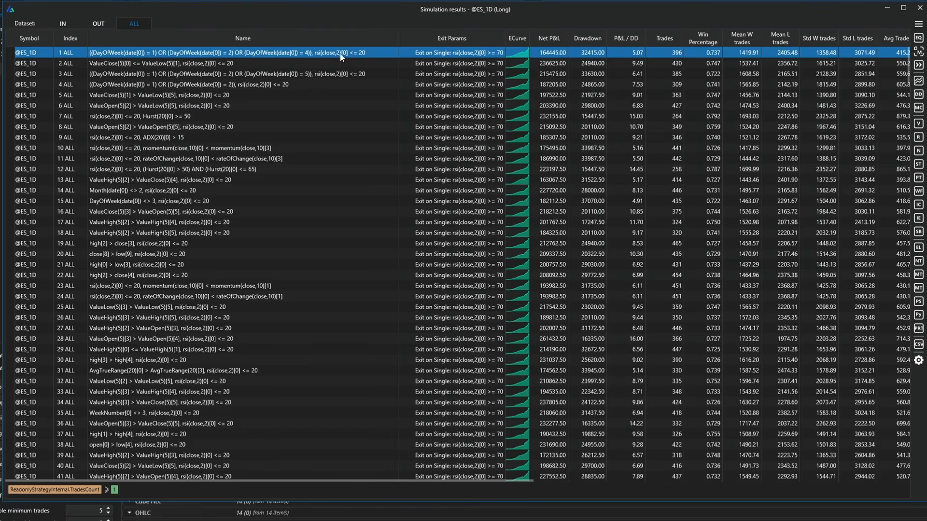
{"action": "left_click", "coordinate": [285, 62]}
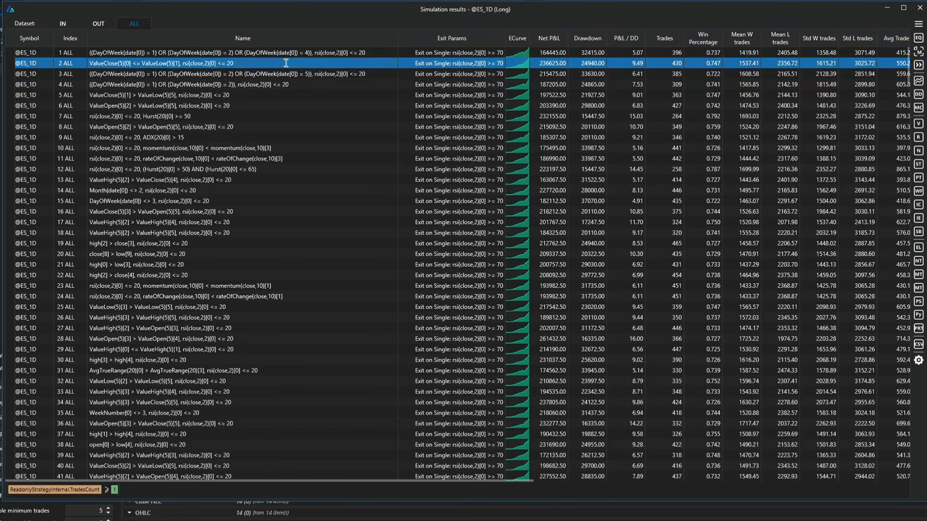
{"action": "left_click", "coordinate": [319, 72]}
{"action": "left_click", "coordinate": [317, 82]}
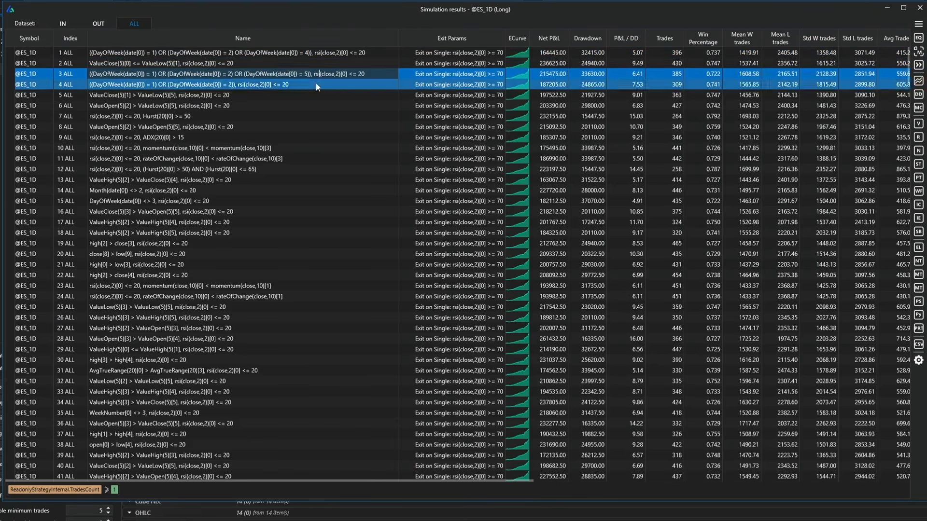
{"action": "left_click", "coordinate": [314, 74]}
{"action": "left_click", "coordinate": [311, 63]}
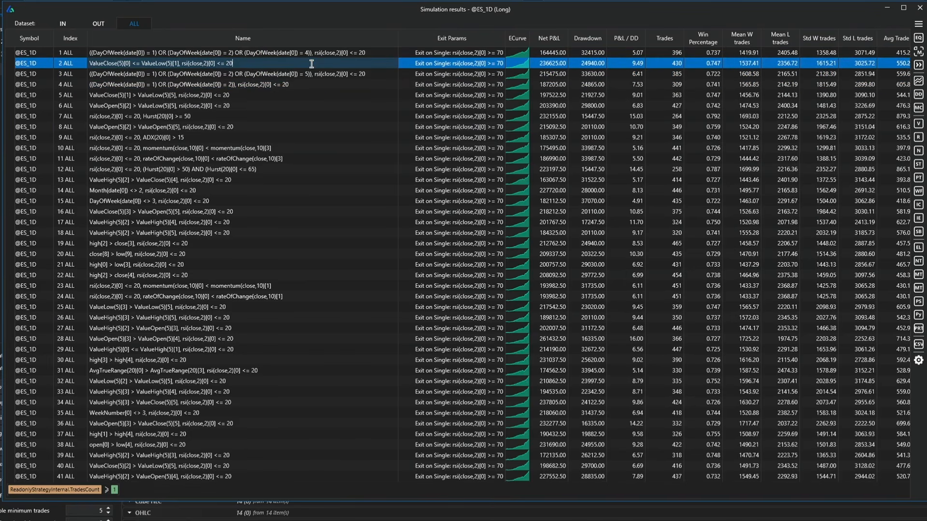
{"action": "left_click", "coordinate": [303, 53]}
{"action": "left_click", "coordinate": [105, 58], "text": "shift"}
{"action": "left_click", "coordinate": [106, 55]}
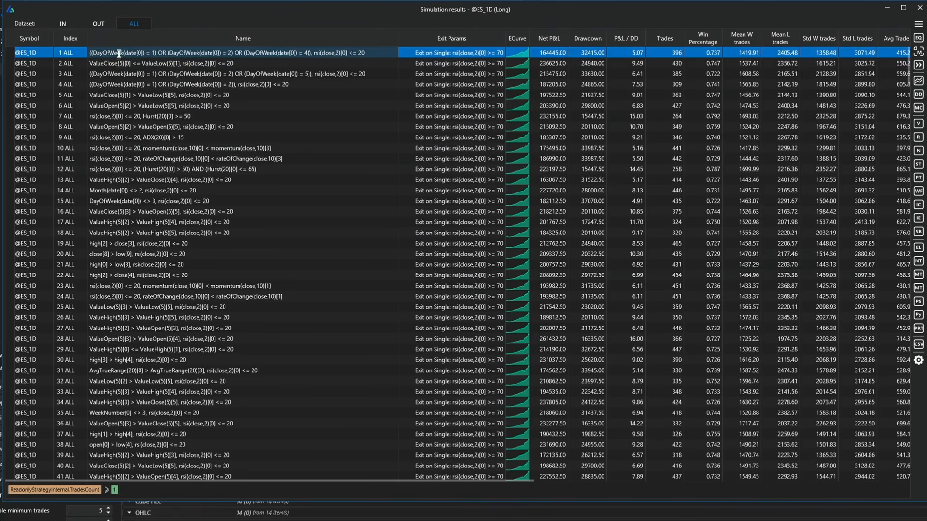
{"action": "left_click", "coordinate": [236, 61], "text": "shift"}
{"action": "left_click", "coordinate": [237, 61]}
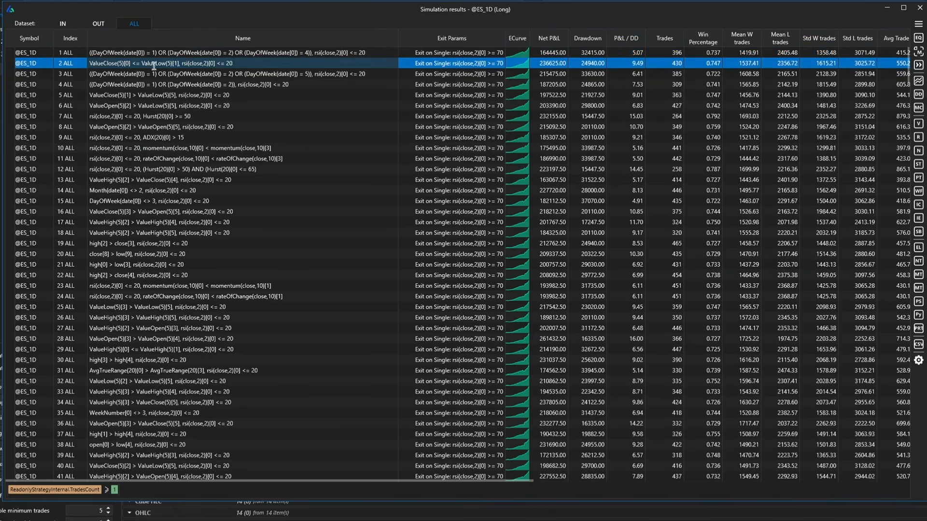
{"action": "left_click", "coordinate": [138, 73]}
{"action": "left_click", "coordinate": [149, 84], "text": "shift"}
{"action": "left_click", "coordinate": [149, 83]}
{"action": "left_click", "coordinate": [142, 95], "text": "shift"}
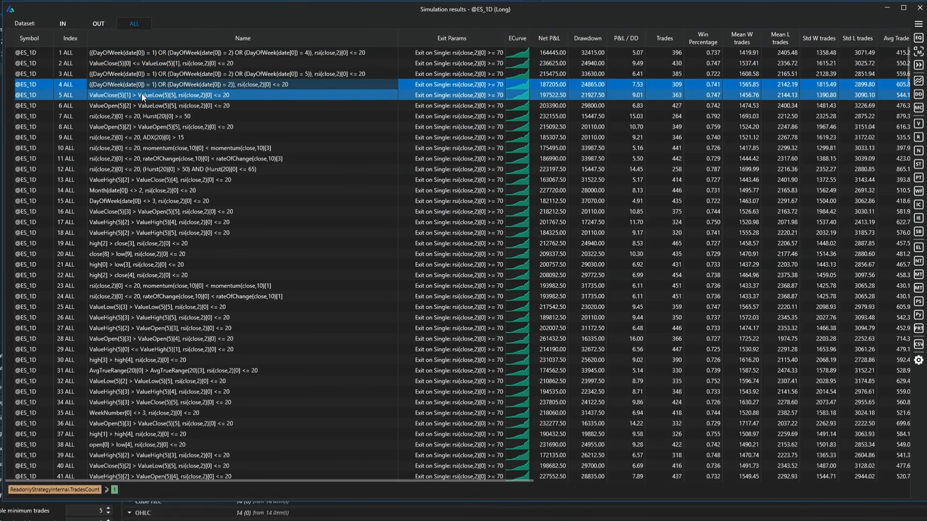
{"action": "left_click", "coordinate": [137, 103], "text": "shift"}
{"action": "left_click", "coordinate": [180, 115]}
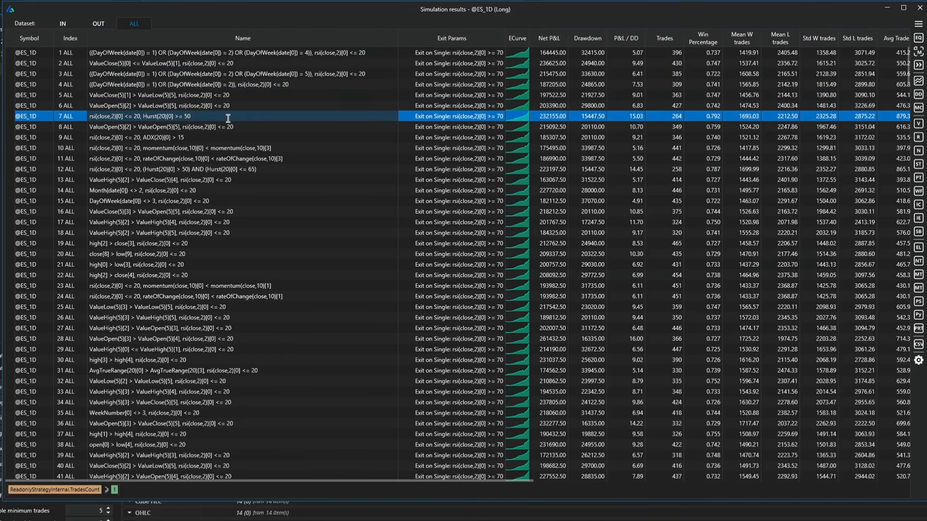
Step: Sort the simulation results by Net P&L in descending order and look over the highest-ranked strategies
{"action": "left_click", "coordinate": [547, 38]}
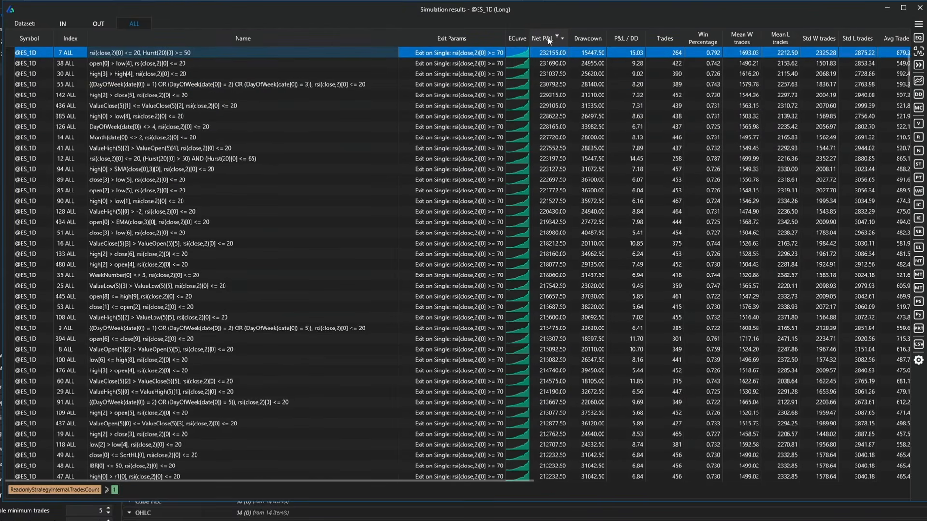
{"action": "scroll", "coordinate": [543, 116], "scroll_direction": "up", "scroll_amount": 2}
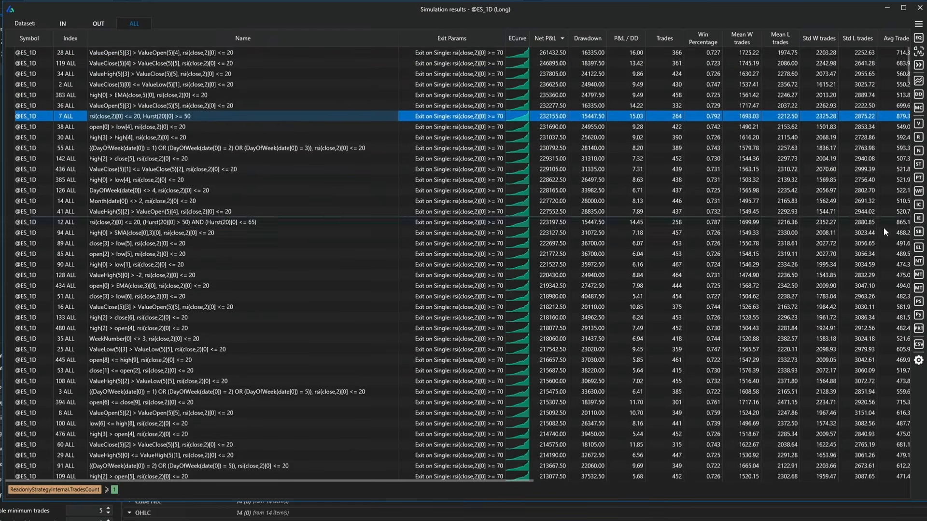
{"action": "scroll", "coordinate": [713, 87], "scroll_direction": "right", "scroll_amount": 1}
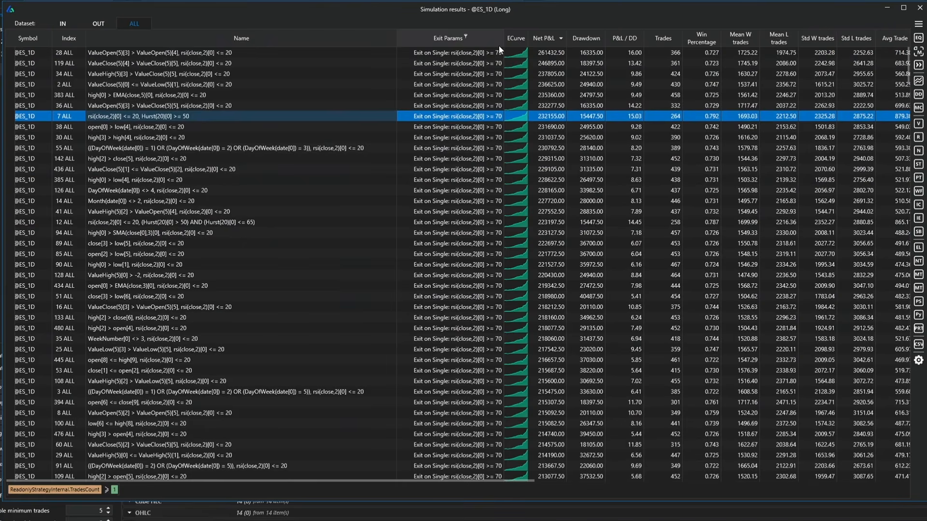
Step: Sort the simulation results by P&L / DD in descending order
{"action": "left_click", "coordinate": [624, 38]}
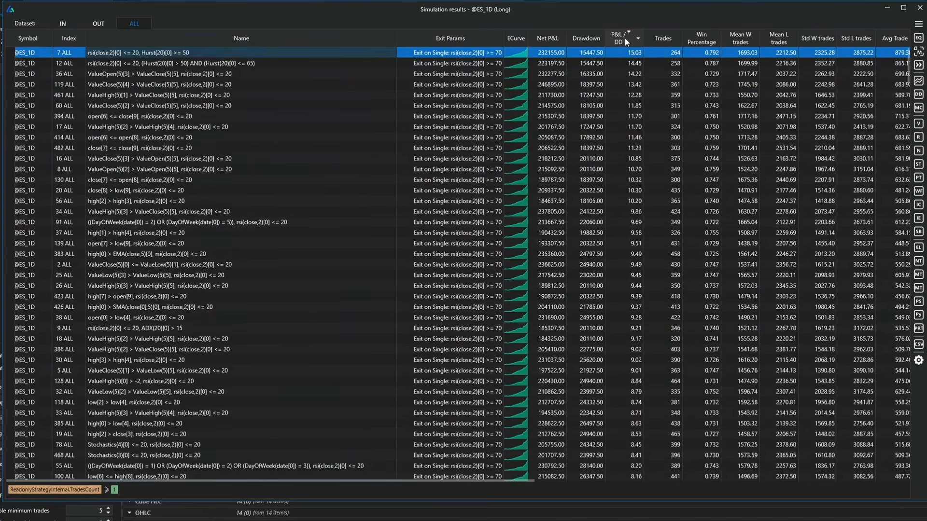
{"action": "left_click", "coordinate": [625, 38]}
{"action": "left_click", "coordinate": [625, 38]}
{"action": "left_click", "coordinate": [758, 61], "text": "ctrl"}
Step: View the equity curve of the top strategy, which combines RSI(2) <= 20 with Hurst(20) >= 50, and close it
{"action": "left_click", "coordinate": [611, 49]}
{"action": "left_click", "coordinate": [919, 37]}
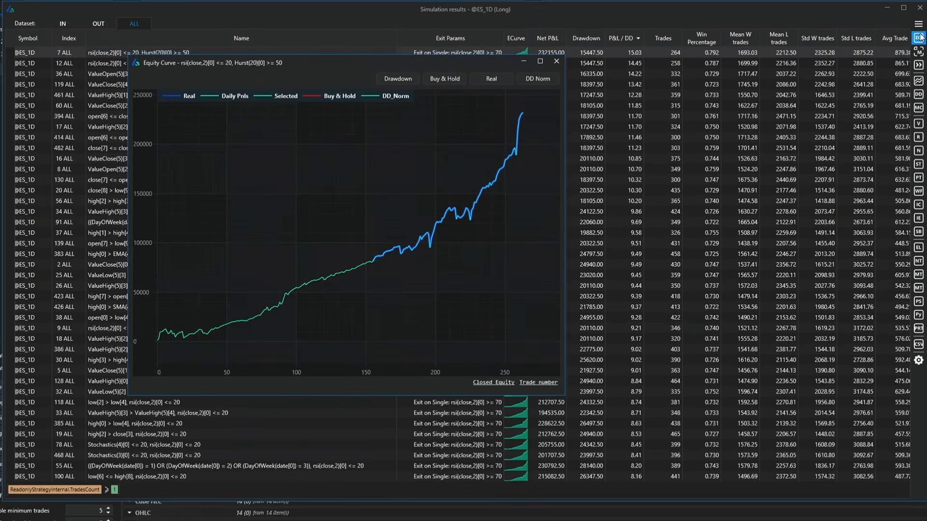
{"action": "left_click", "coordinate": [556, 62]}
Step: Show the charts of the last 15 trades for the RSI(2) and Hurst(20) strategy
{"action": "right_click", "coordinate": [380, 51]}
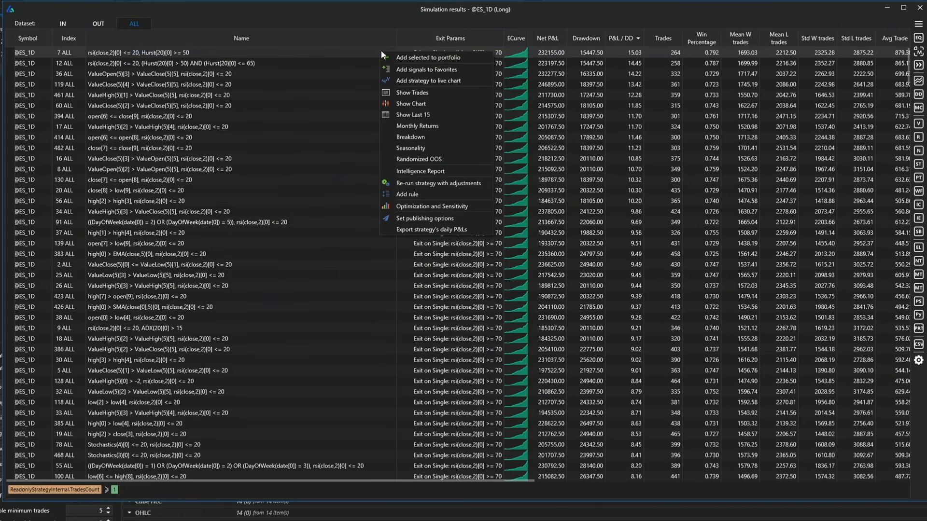
{"action": "left_click", "coordinate": [413, 114]}
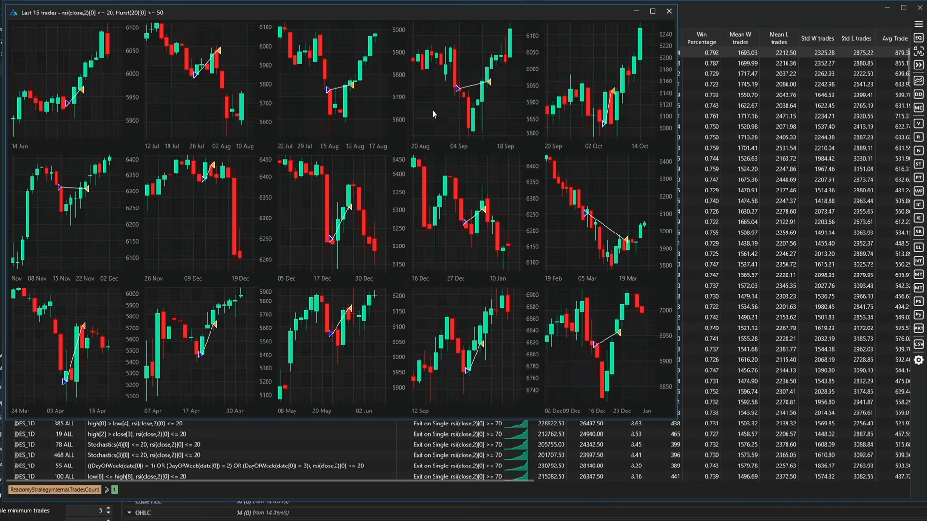
Step: Close the trade charts, sort the simulation results by Net P&L in descending order, and select the top-ranked strategy
{"action": "left_click", "coordinate": [668, 12]}
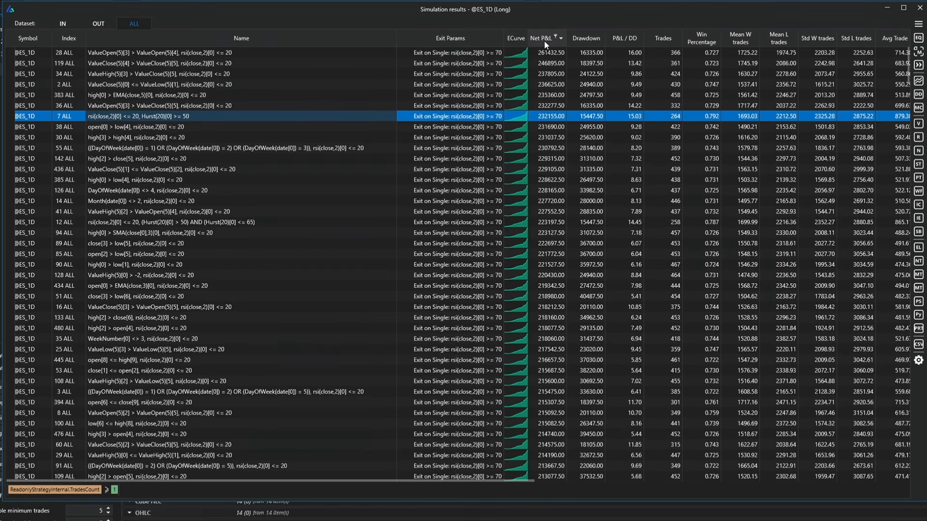
{"action": "left_click", "coordinate": [375, 56]}
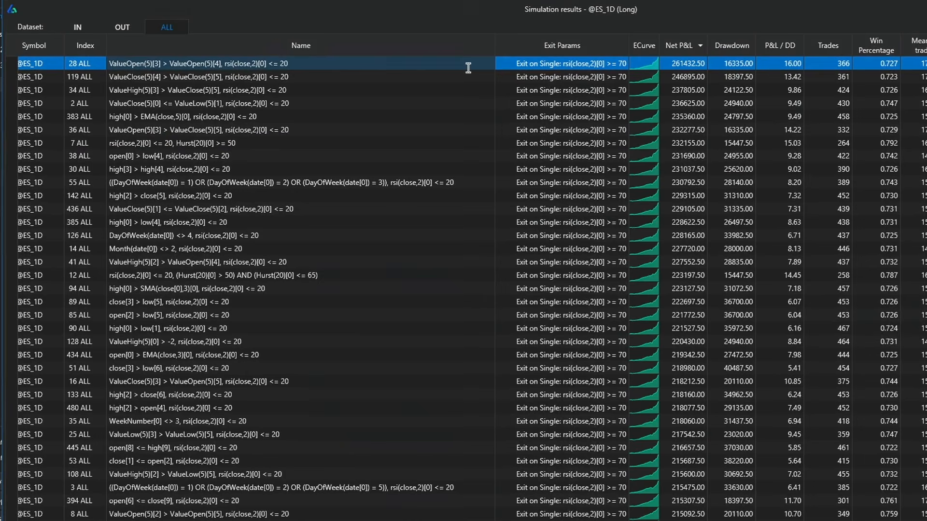
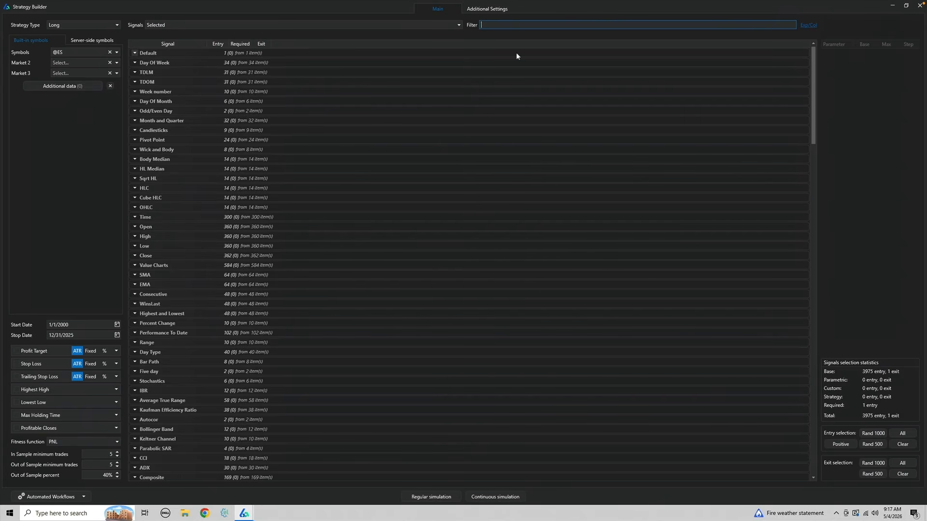
Step: Filter all signals for Valueclose, mark ValueClose(5)[3] <= ValueClose(5)[4] as a required entry, and clear the filter
{"action": "type", "text": "val"}
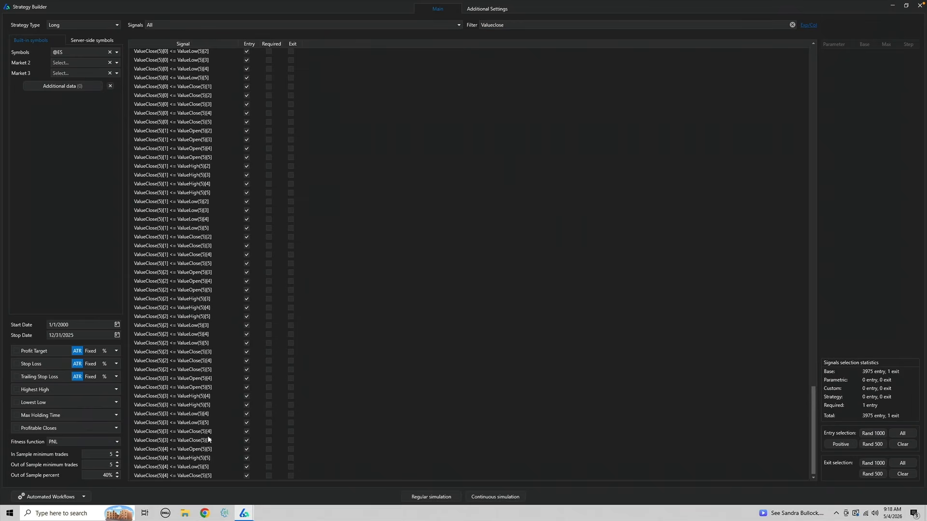
{"action": "left_click", "coordinate": [222, 432]}
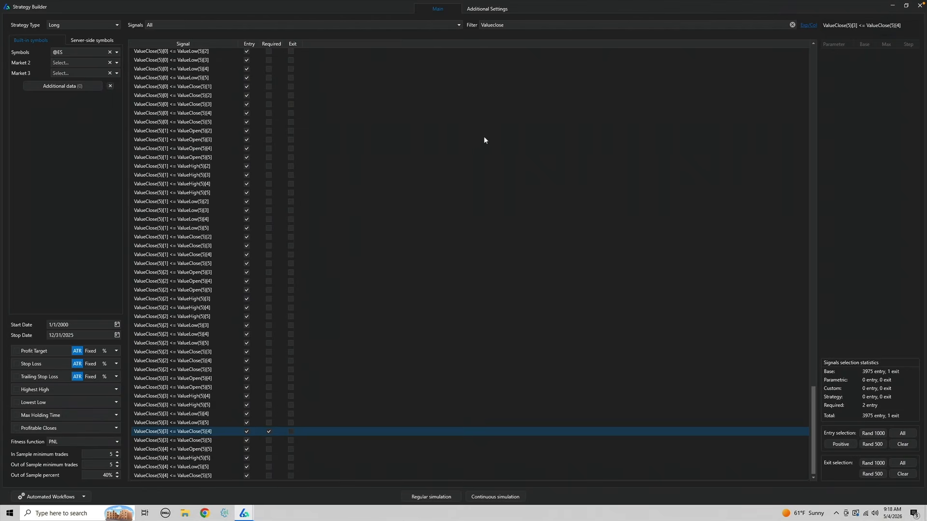
{"action": "left_click", "coordinate": [514, 115]}
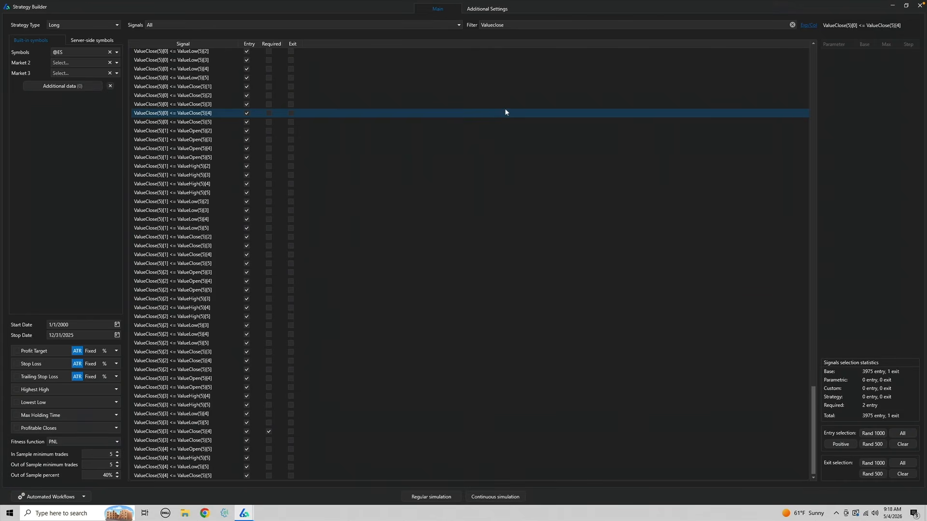
{"action": "left_click", "coordinate": [793, 24]}
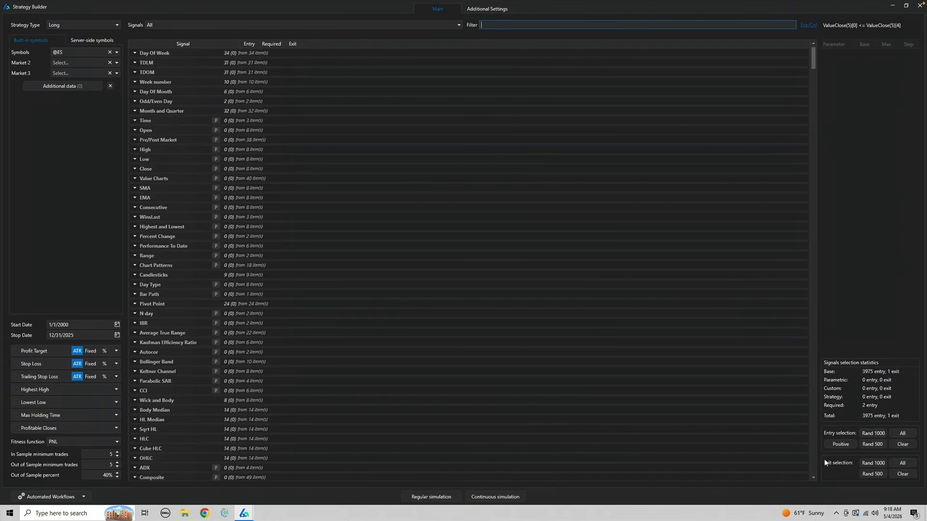
Step: Select all signals as exits, check the additional settings, and run a regular simulation
{"action": "left_click", "coordinate": [904, 463]}
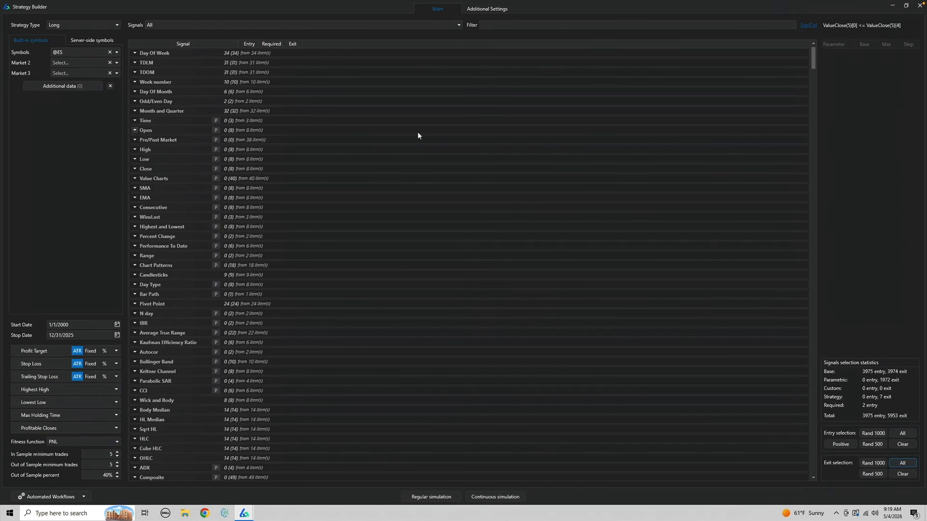
{"action": "left_click", "coordinate": [486, 10]}
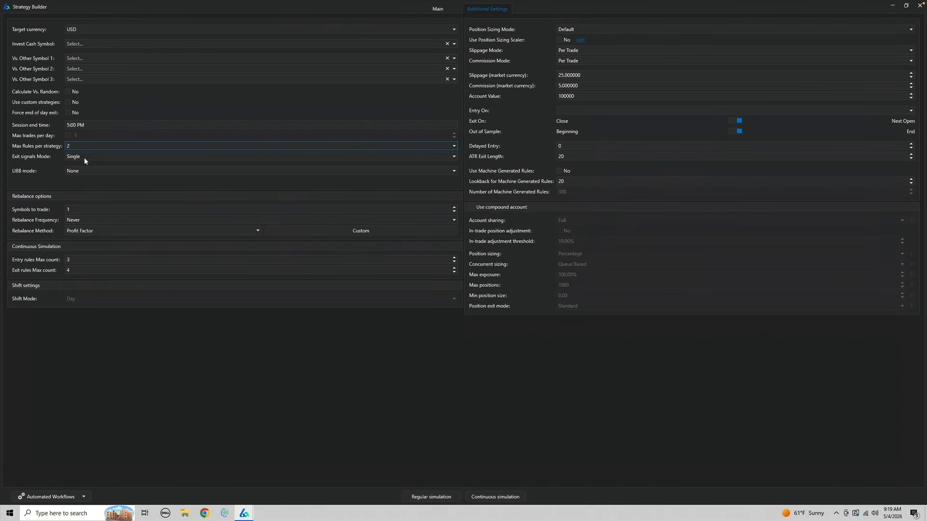
{"action": "left_click", "coordinate": [438, 9]}
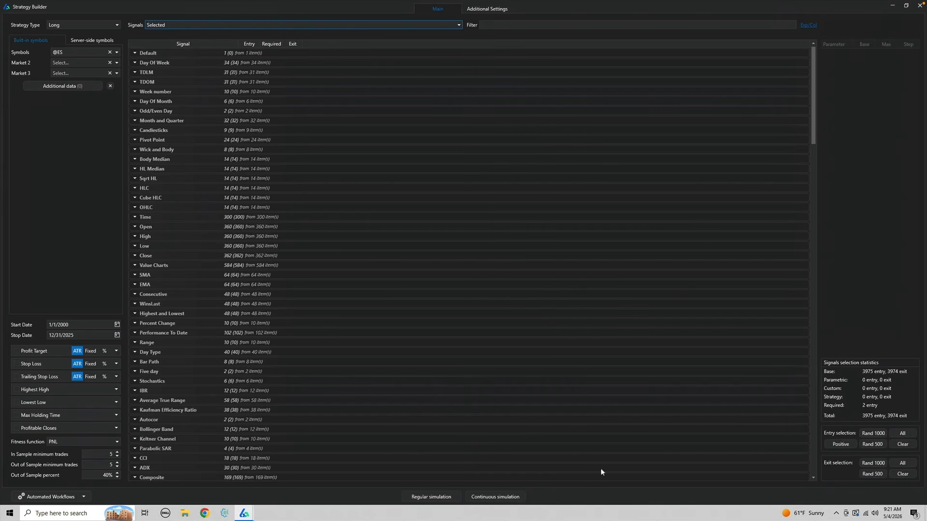
{"action": "left_click", "coordinate": [431, 497]}
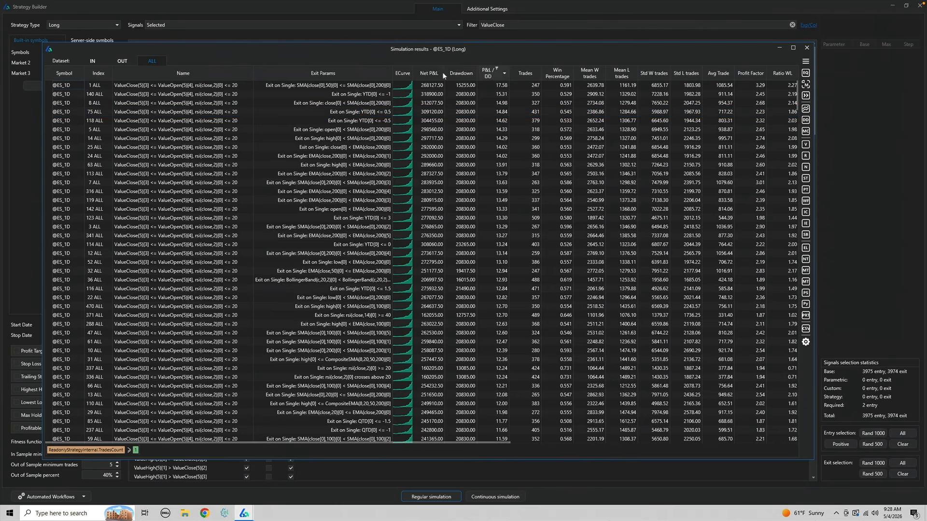
Step: View the equity curve of the top P&L / DD strategy, which exits on SMA(50) <= SMA(200), and close it
{"action": "left_click", "coordinate": [497, 85]}
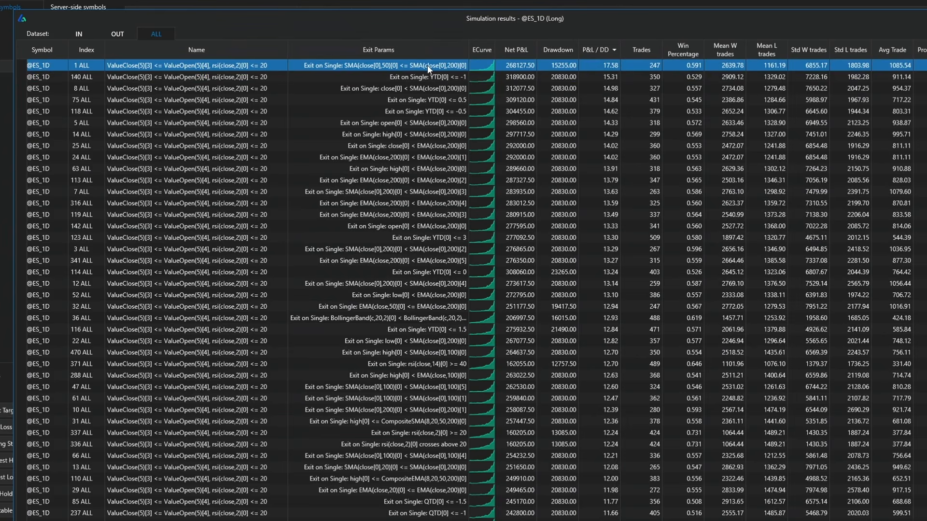
{"action": "double_click", "coordinate": [616, 62]}
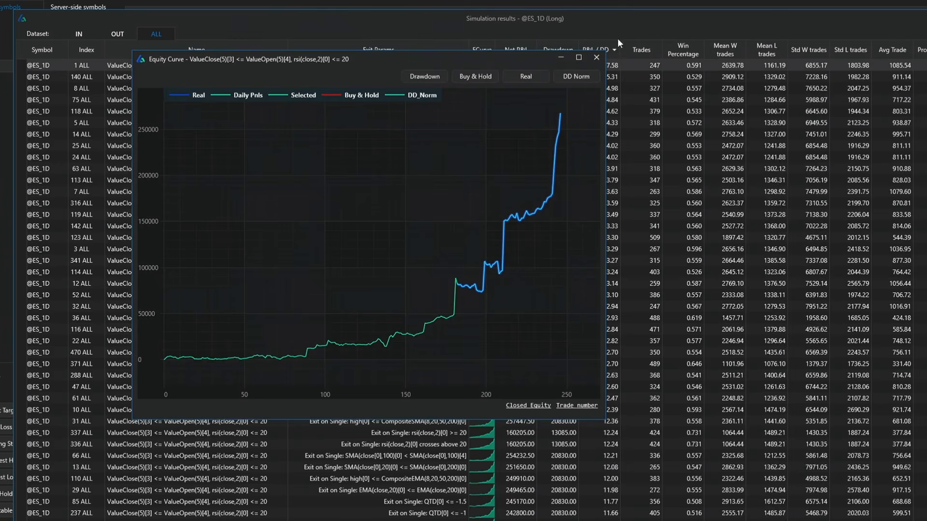
{"action": "left_click", "coordinate": [597, 57]}
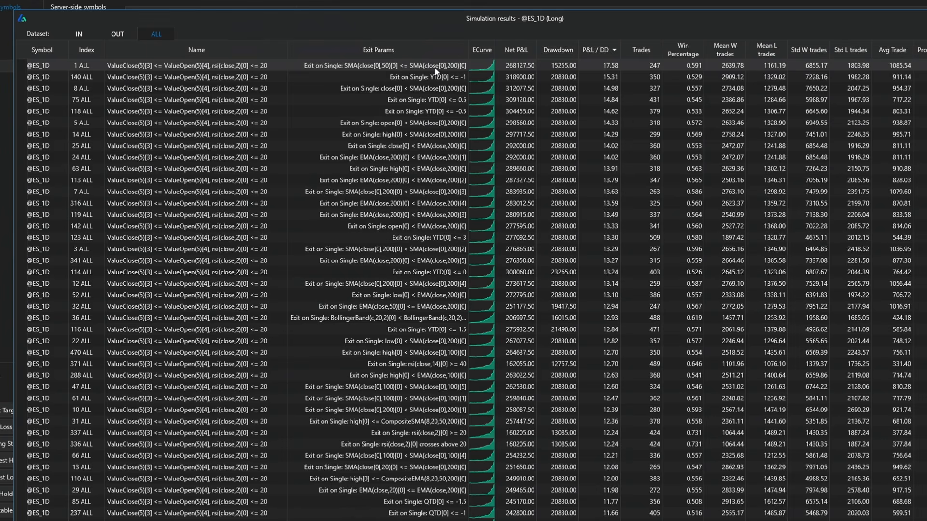
Step: Show the charts of the last 15 trades for the top-ranked strategy and close them
{"action": "right_click", "coordinate": [434, 68]}
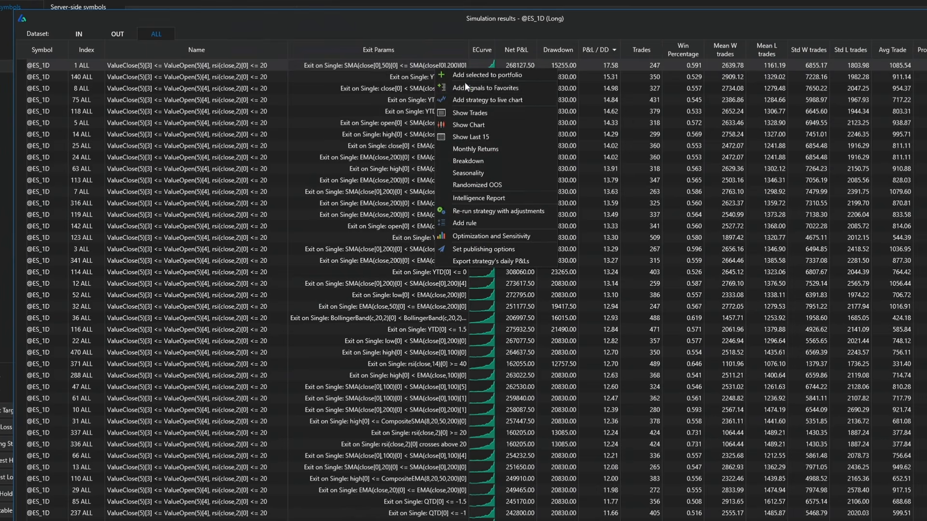
{"action": "left_click", "coordinate": [490, 138]}
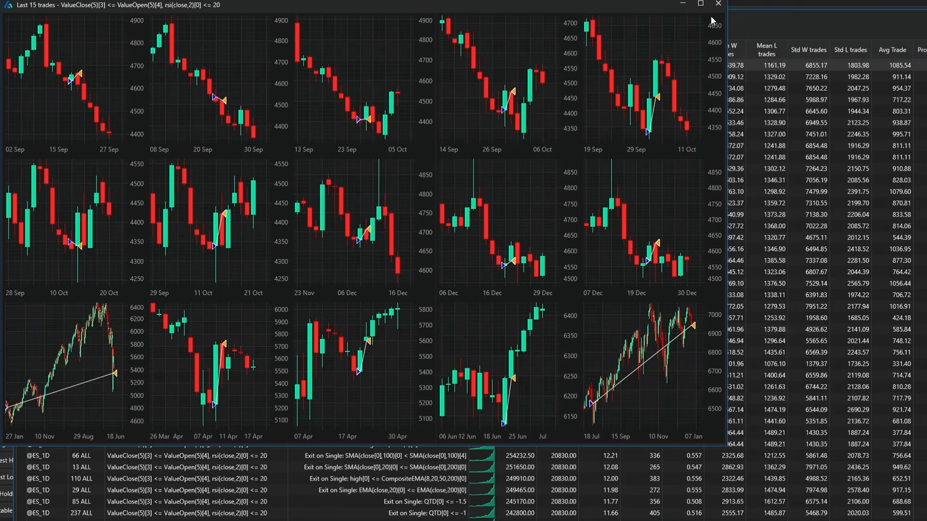
{"action": "left_click", "coordinate": [719, 3]}
Step: Examine the price chart with the trades of the strategy exiting on SMA(50) <= SMA(200), and close it
{"action": "left_click", "coordinate": [468, 77], "text": "ctrl"}
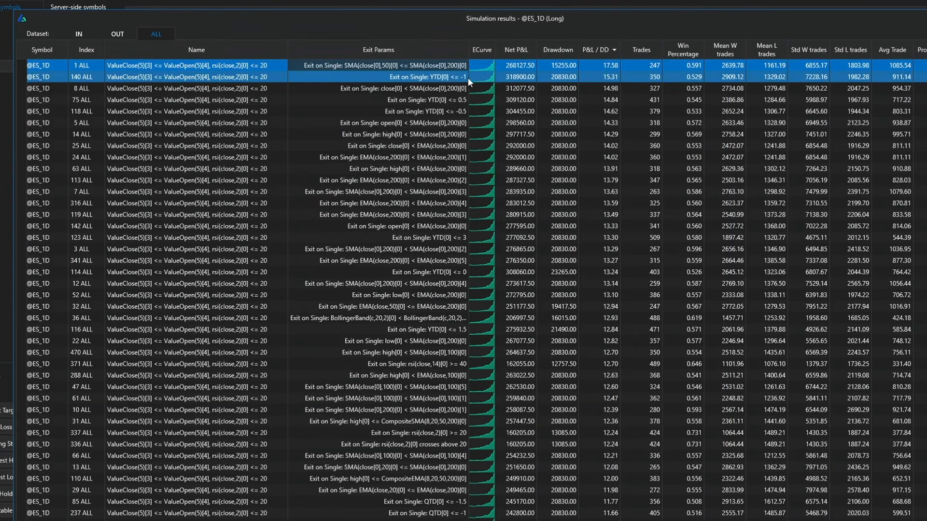
{"action": "left_click", "coordinate": [393, 64]}
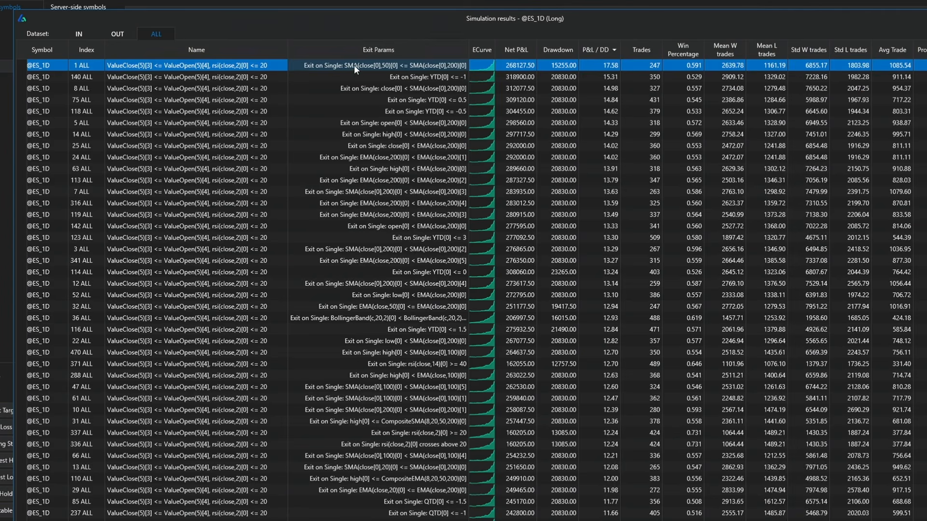
{"action": "double_click", "coordinate": [434, 65]}
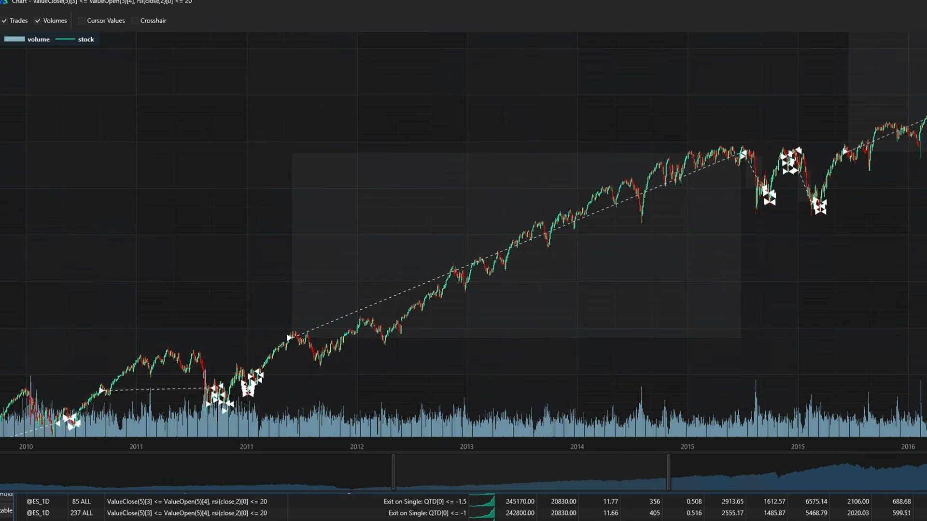
{"action": "left_click", "coordinate": [925, 1]}
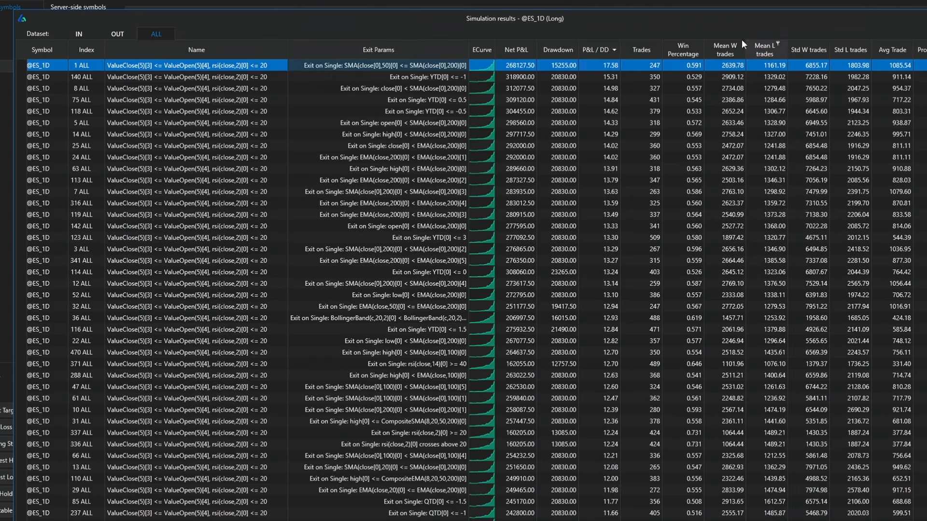
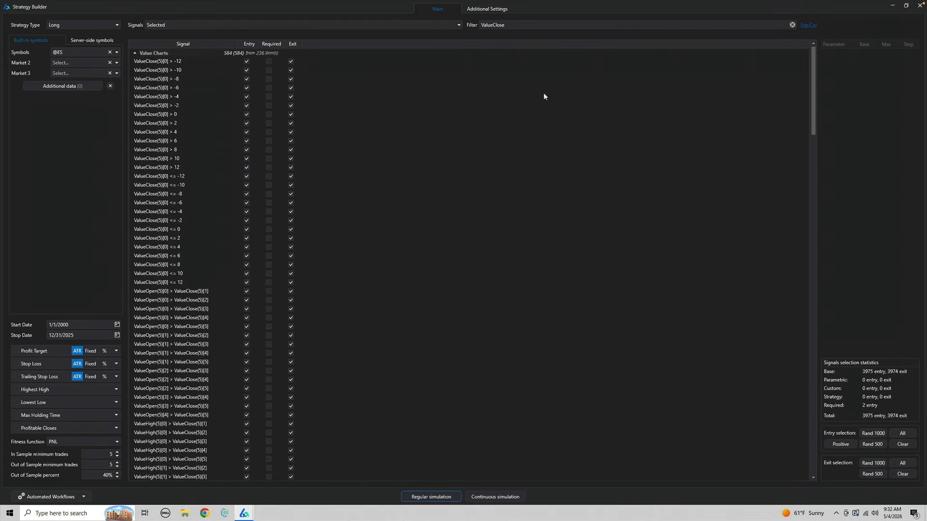
Step: Find ValueClose(5)[3] <= ValueOpen(5)[4] in the filtered signal list and remove its required flag
{"action": "scroll", "coordinate": [432, 221], "scroll_direction": "down", "scroll_amount": 2}
{"action": "scroll", "coordinate": [432, 223], "scroll_direction": "down", "scroll_amount": 15}
{"action": "scroll", "coordinate": [433, 223], "scroll_direction": "down", "scroll_amount": 20}
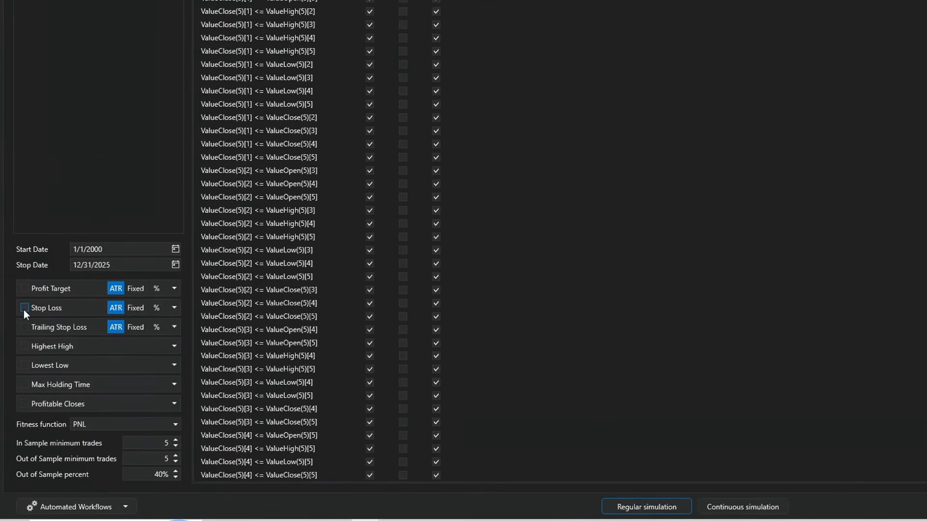
Step: Enable an ATR-based stop loss with base 2.000, max 6.000 and step 1.000
{"action": "left_click", "coordinate": [25, 309]}
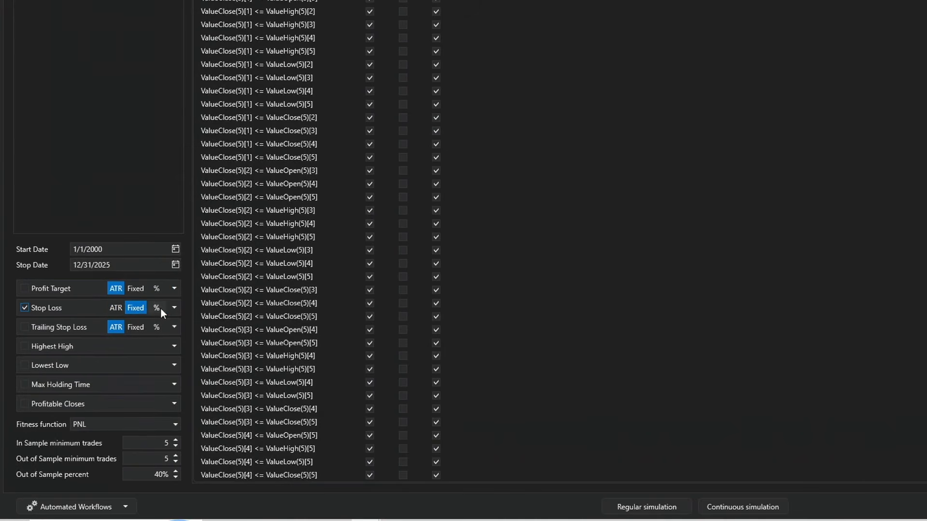
{"action": "left_click", "coordinate": [114, 308]}
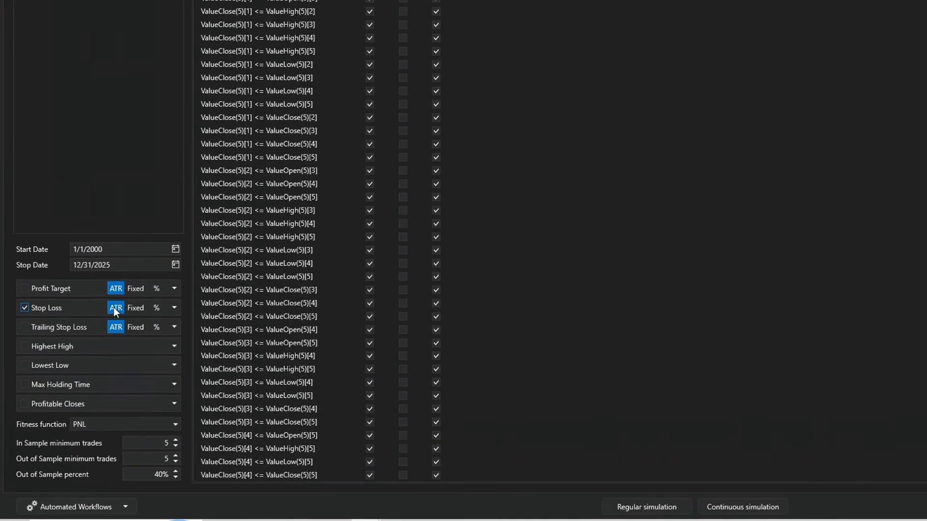
{"action": "left_click", "coordinate": [173, 310]}
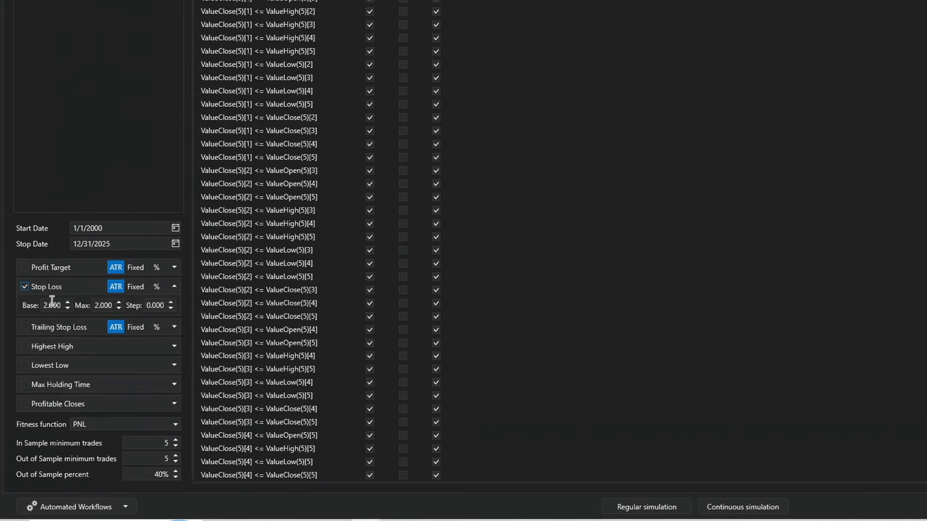
{"action": "left_click", "coordinate": [117, 301]}
{"action": "left_click", "coordinate": [148, 305]}
{"action": "type", "text": "1"}
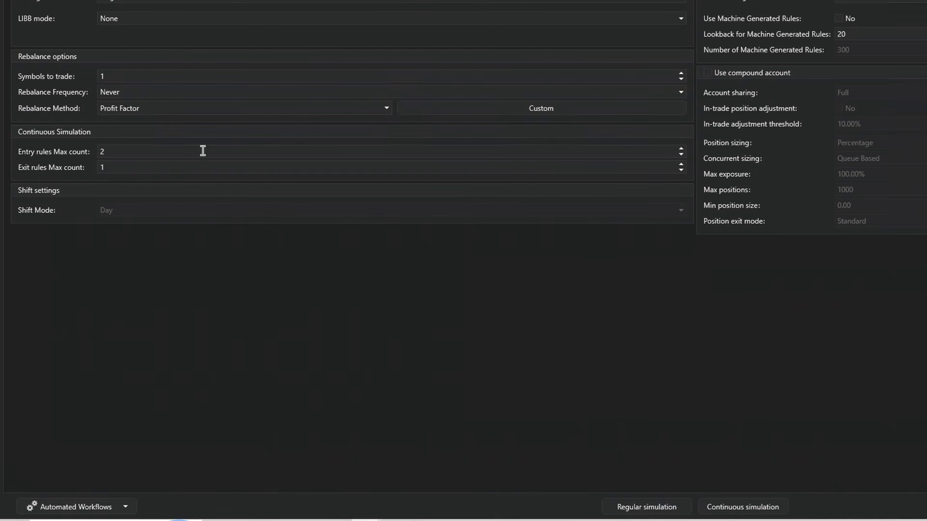
Step: Set the continuous simulation limits to a maximum of 2 entry rules and 1 exit rule
{"action": "left_click", "coordinate": [144, 147]}
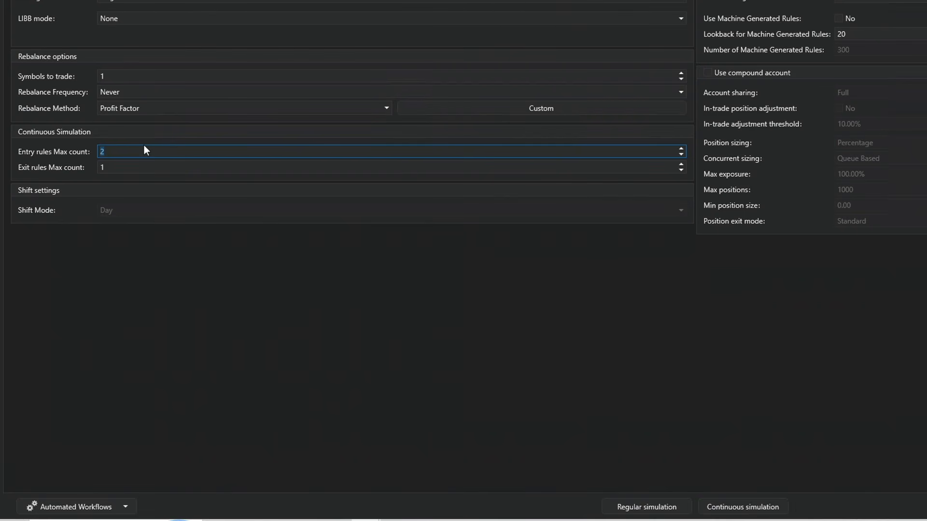
{"action": "left_click", "coordinate": [110, 170]}
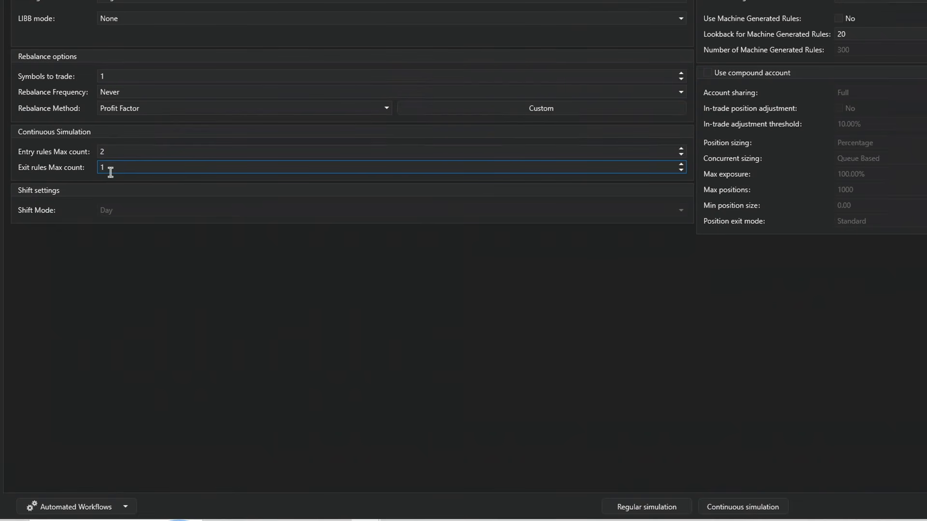
{"action": "key", "text": "ctrl+a"}
Step: Clear the signal filter, collapse the Value Charts group, and start a continuous simulation
{"action": "left_click", "coordinate": [436, 8]}
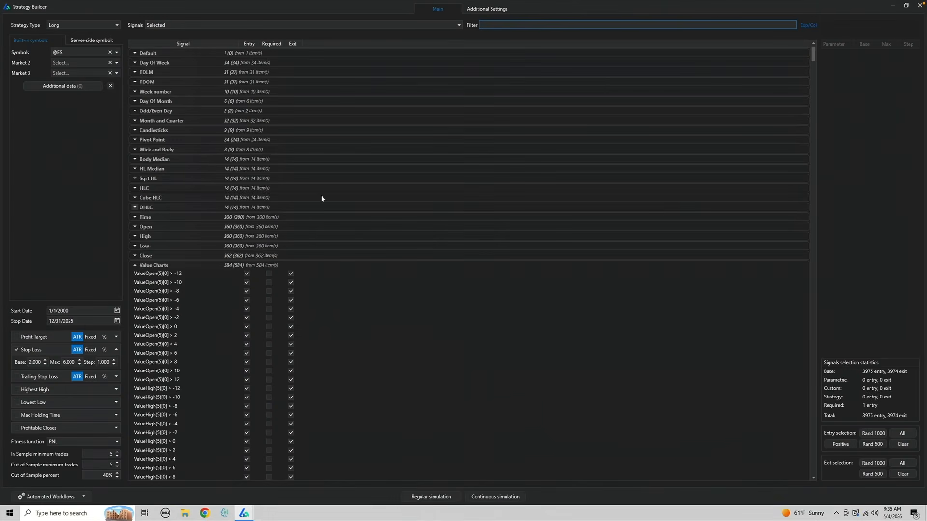
{"action": "left_click", "coordinate": [140, 265]}
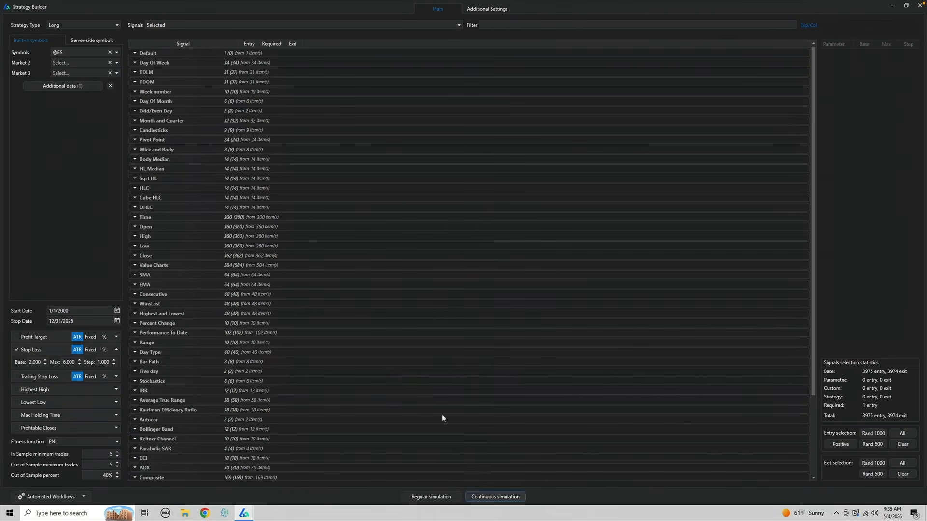
{"action": "left_click", "coordinate": [489, 498]}
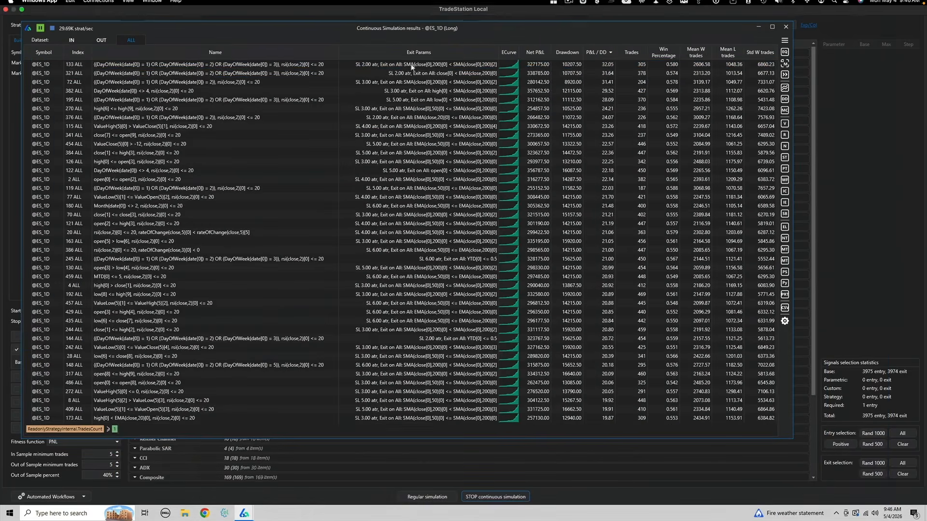
Step: Pause the continuous simulation and sort its results by P&L / DD in descending order
{"action": "left_click", "coordinate": [76, 68]}
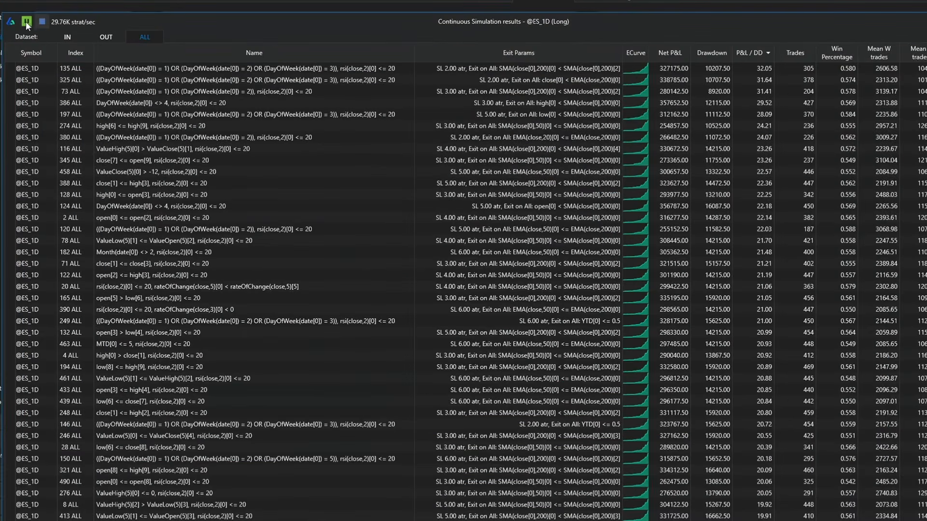
{"action": "left_click", "coordinate": [40, 28]}
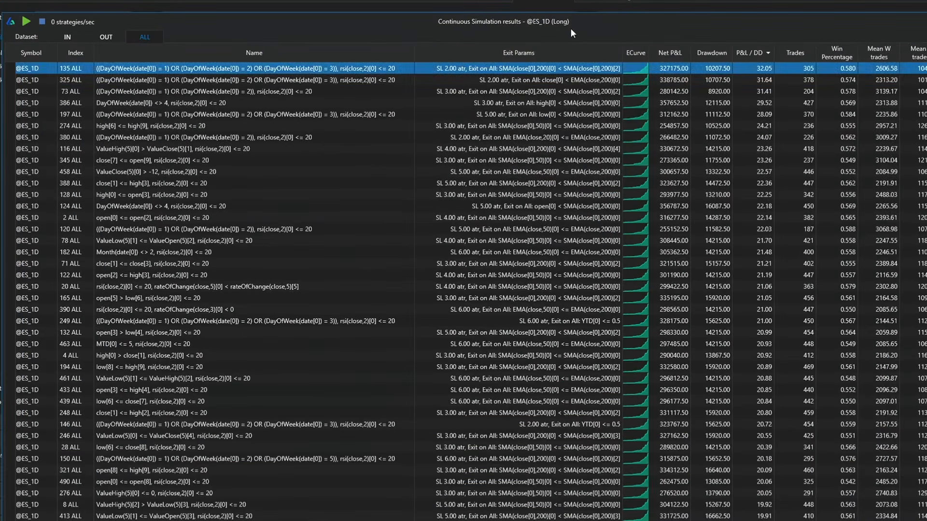
{"action": "left_click", "coordinate": [760, 49]}
{"action": "left_click", "coordinate": [760, 48]}
Step: View the equity curve of the second-ranked strategy, with a 2.00 ATR stop loss and a close < EMA(200) exit
{"action": "left_click", "coordinate": [746, 67]}
{"action": "left_click", "coordinate": [590, 81]}
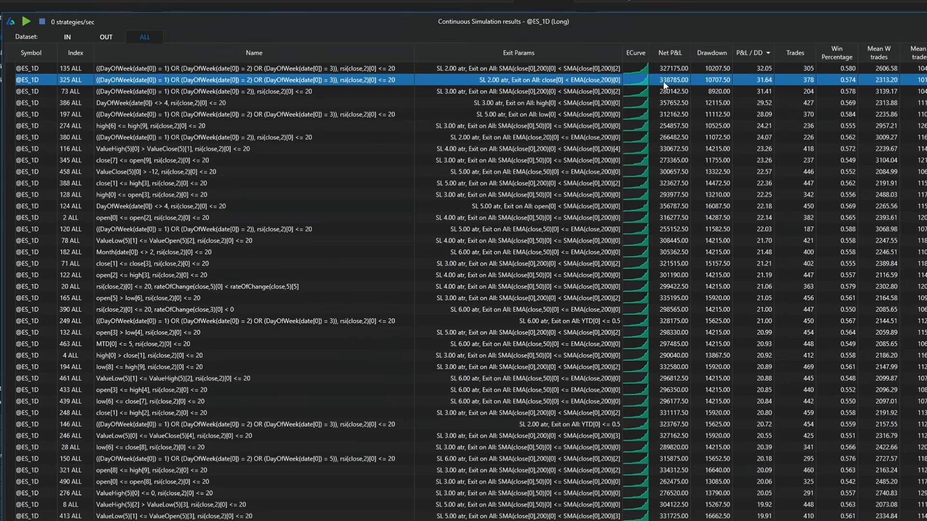
{"action": "double_click", "coordinate": [768, 81]}
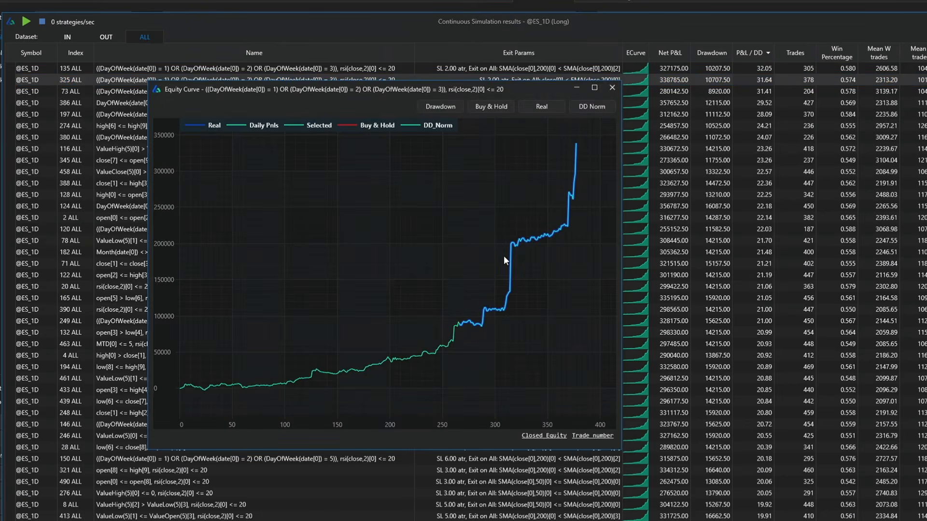
Step: Close the equity curve and review the entry rules and exit parameters of the second-ranked strategy
{"action": "left_click", "coordinate": [613, 87]}
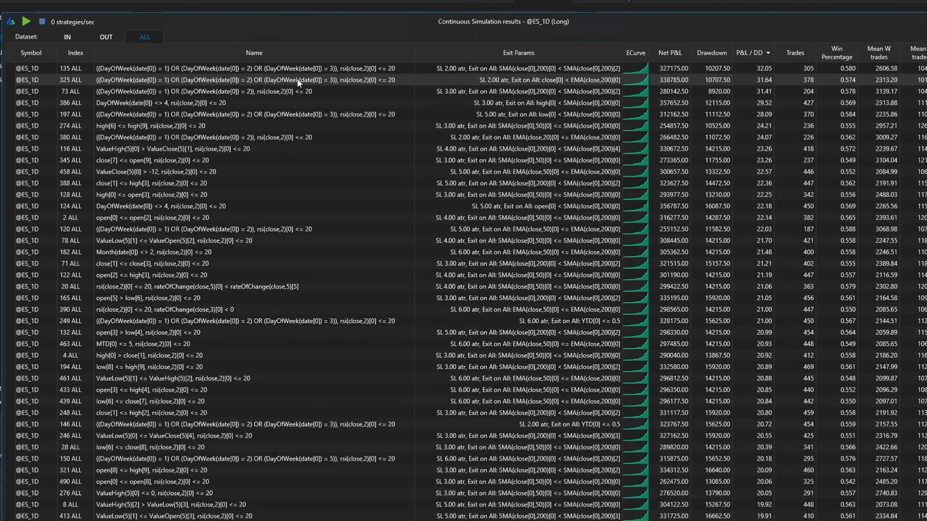
{"action": "left_click", "coordinate": [366, 81]}
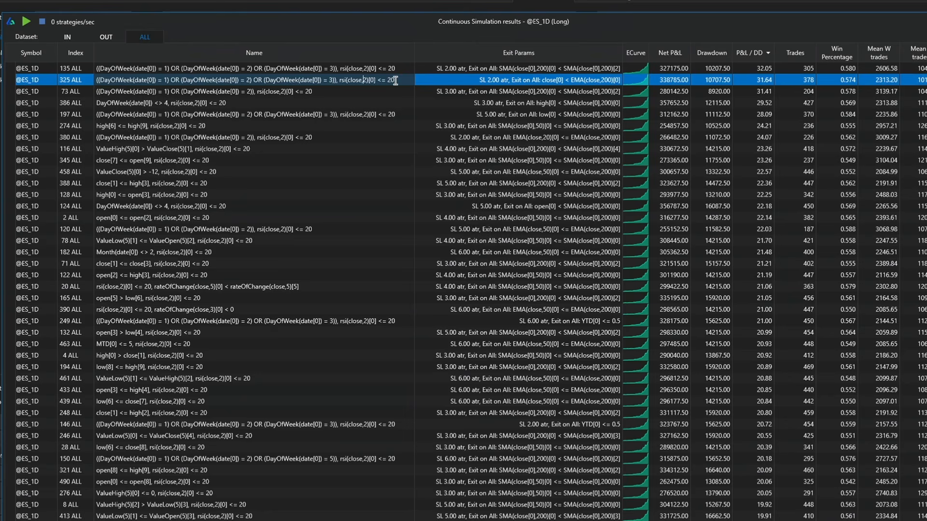
{"action": "left_click", "coordinate": [459, 81]}
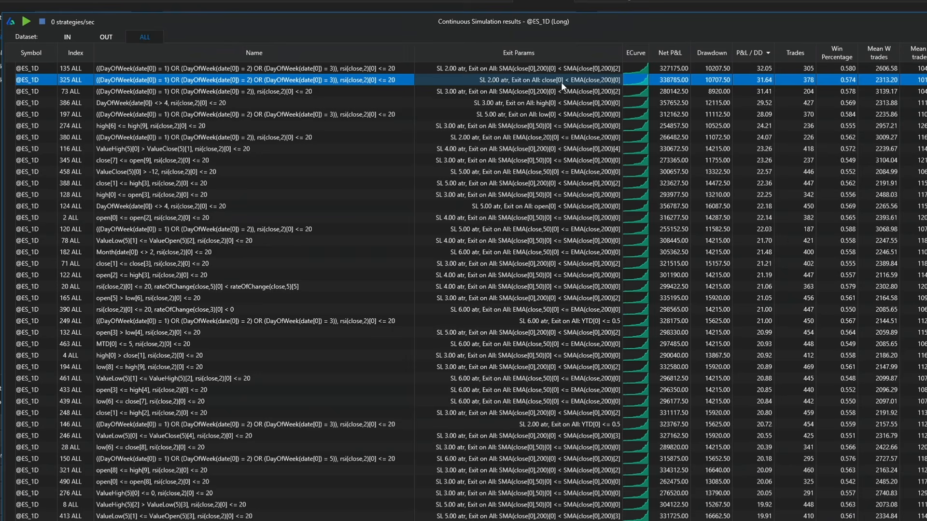
Step: Show the price chart with trades for the second-ranked strategy and examine the trades from about 2014 to 2020
{"action": "right_click", "coordinate": [493, 77]}
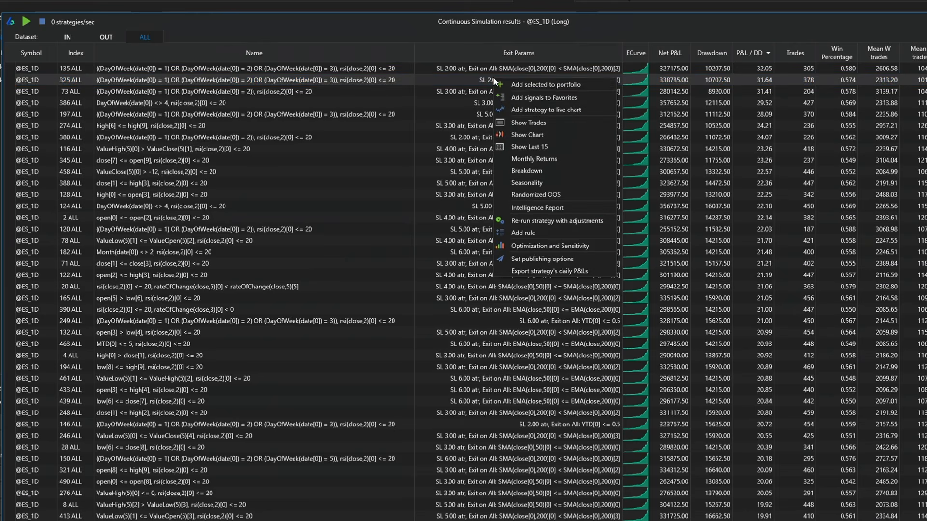
{"action": "left_click", "coordinate": [535, 135]}
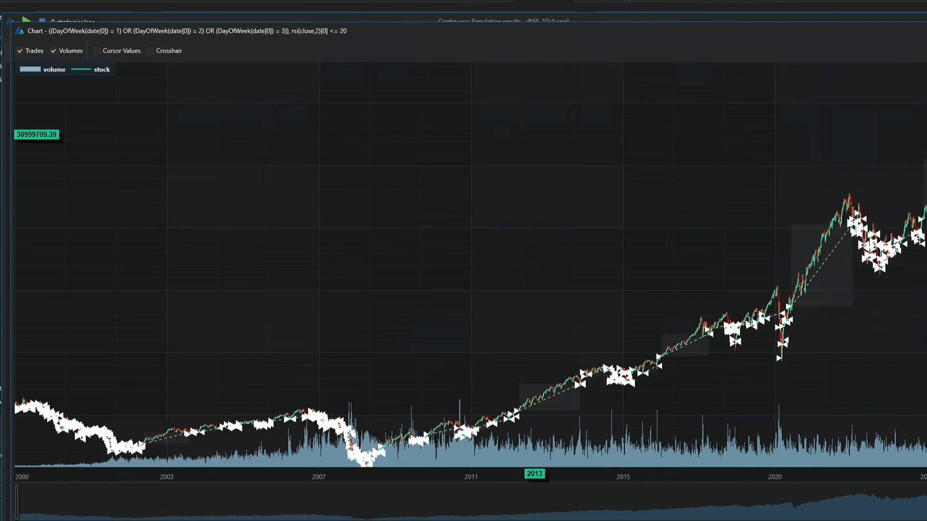
{"action": "left_click_drag", "start_coordinate": [547, 218], "coordinate": [832, 390]}
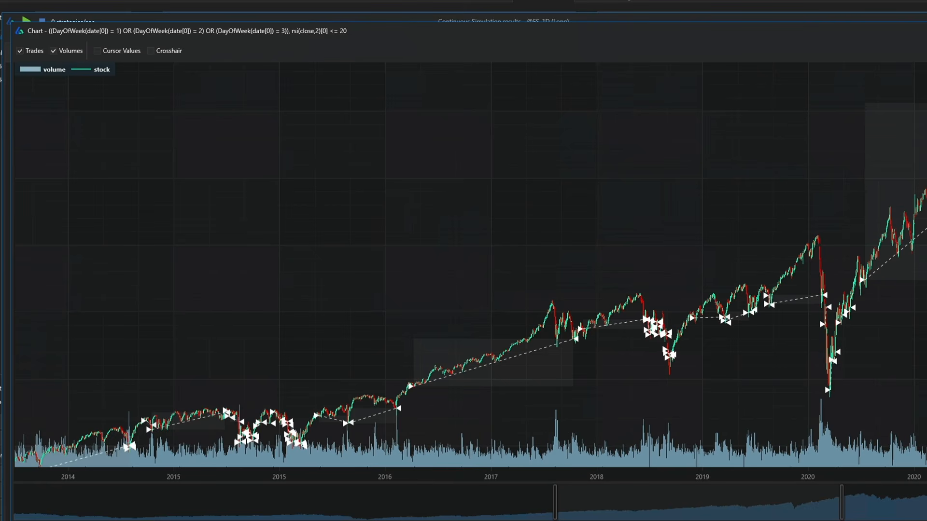
{"action": "key", "text": "Escape"}
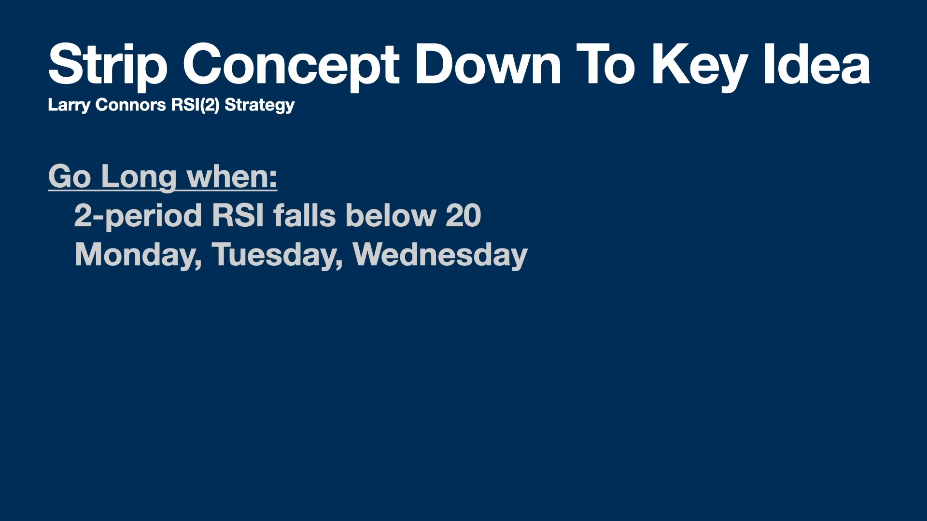
{"action": "key", "text": "Right"}
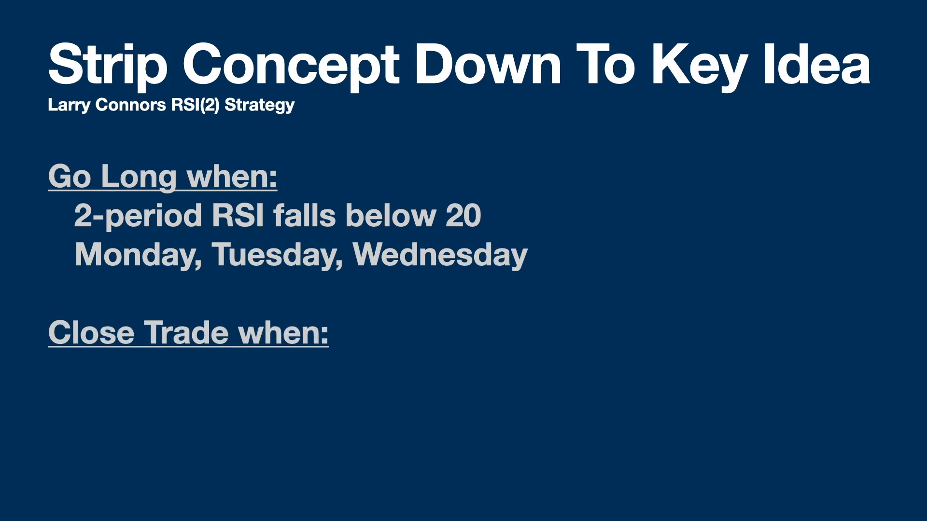
{"action": "key", "text": "Right"}
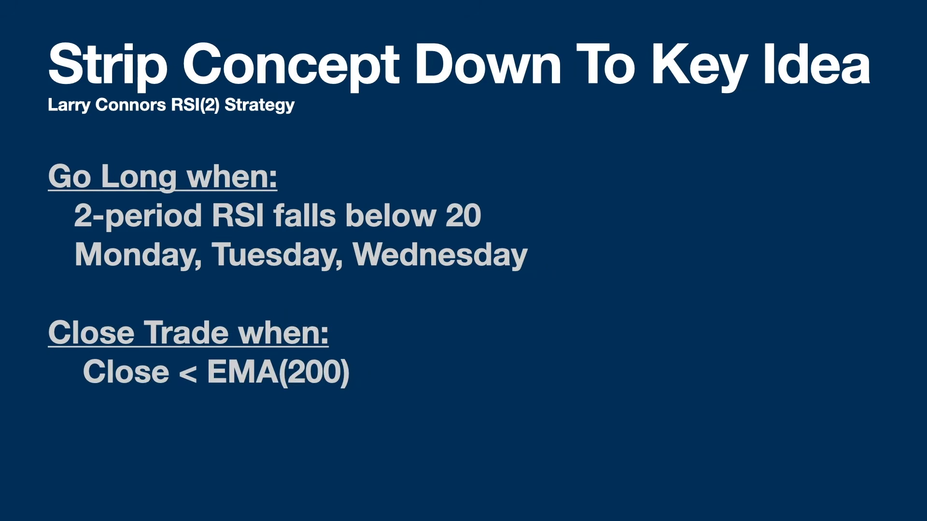